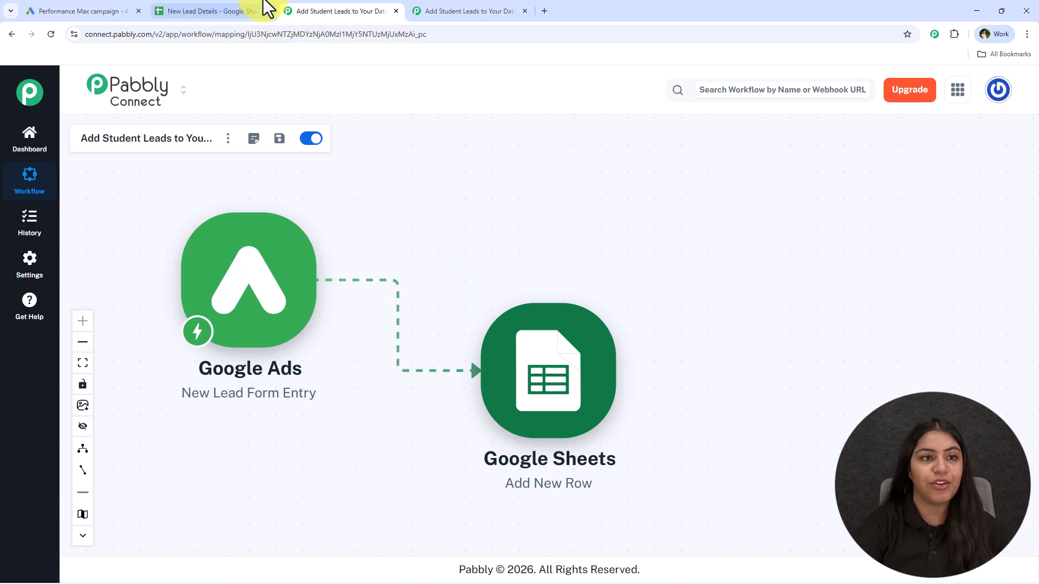
Show the New Lead Details sheet listing existing leads under Name, Email and Phone No
{"action": "left_click", "coordinate": [246, 10]}
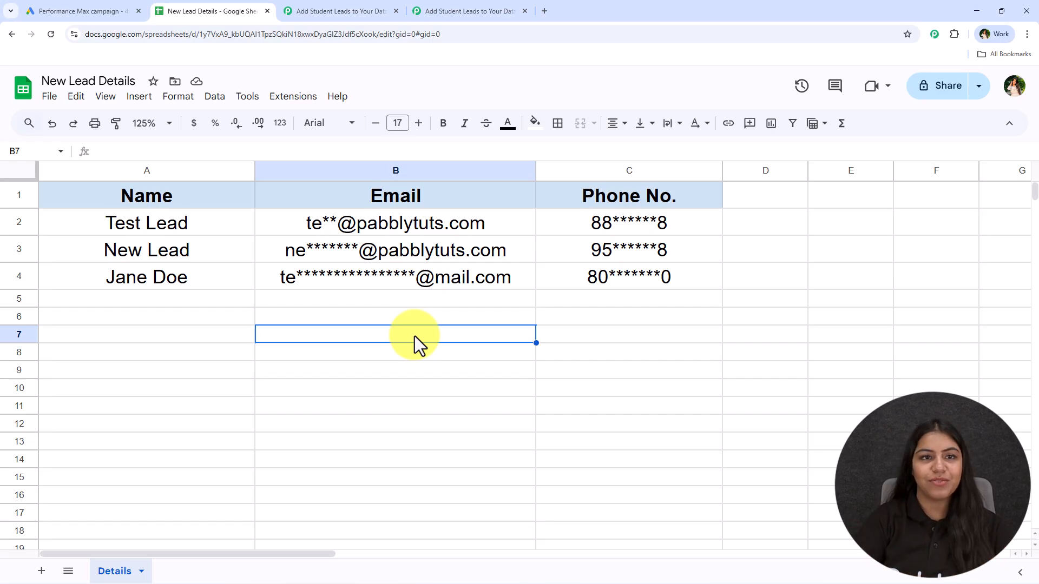
Compare the lead workflow with the New Lead Details sheet, then open the empty student-leads workflow
{"action": "left_click", "coordinate": [364, 11]}
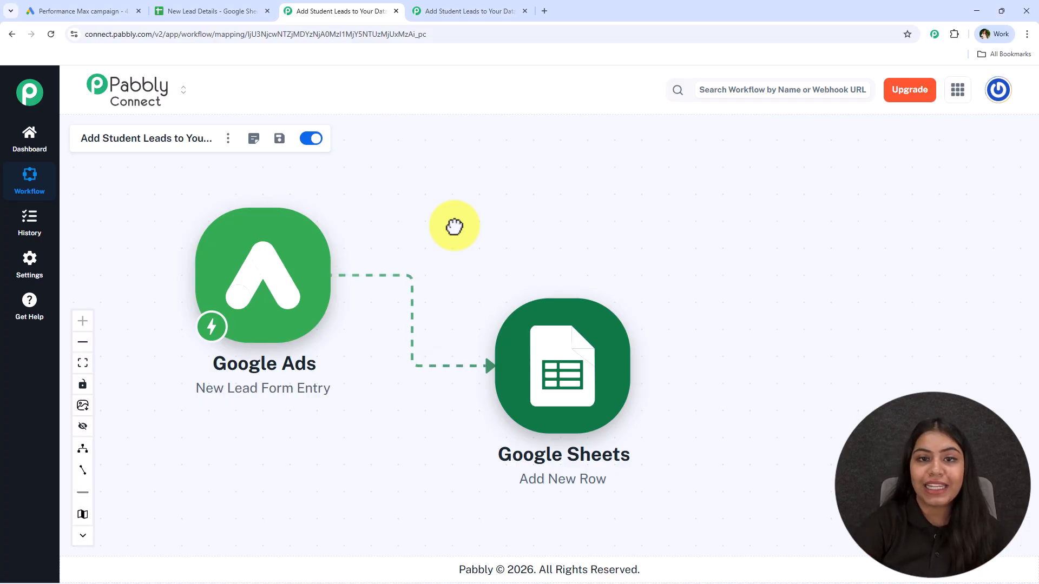
{"action": "left_click", "coordinate": [214, 11]}
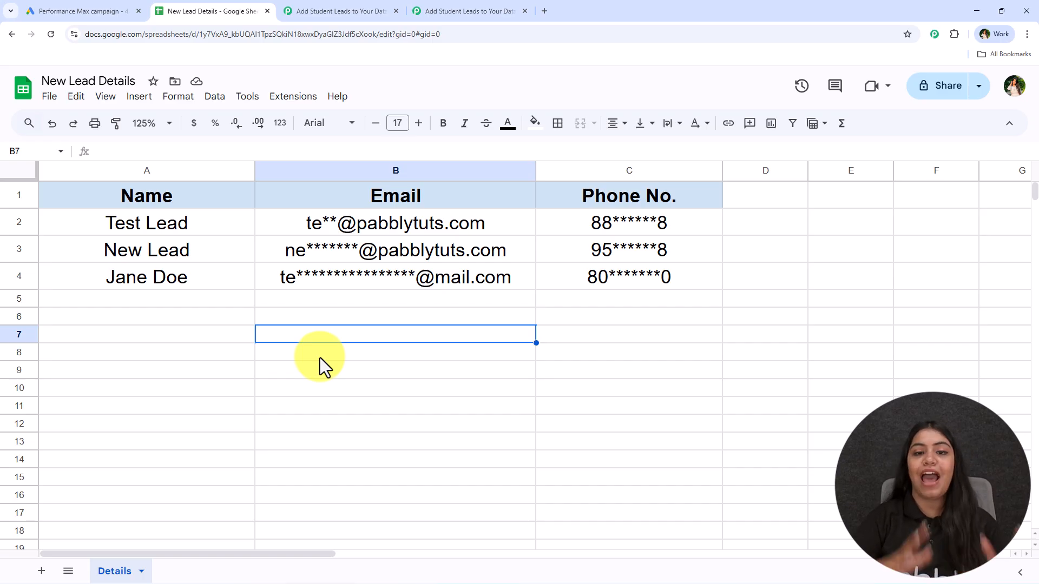
{"action": "left_click", "coordinate": [320, 9]}
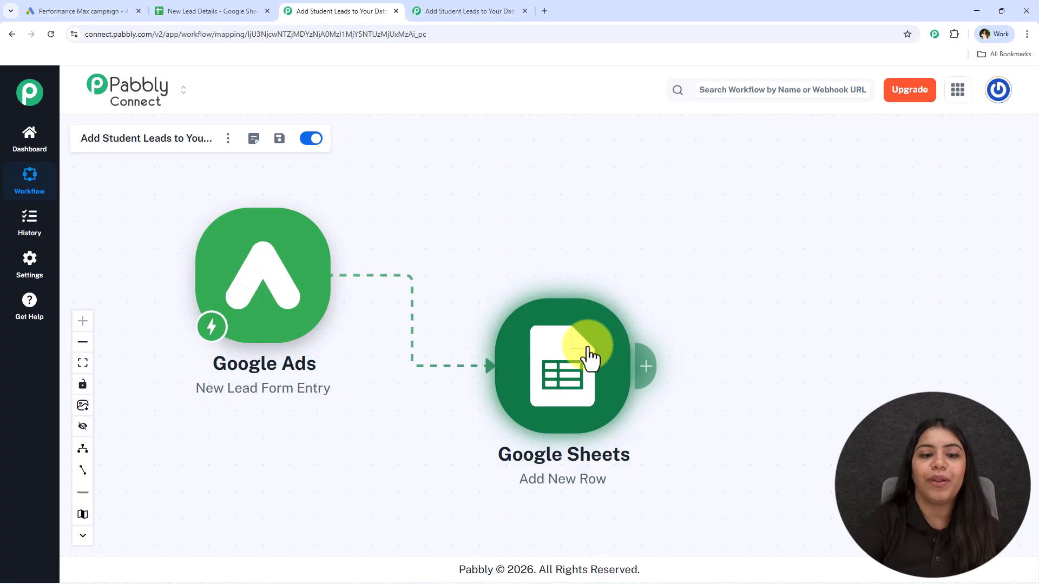
{"action": "left_click", "coordinate": [433, 10]}
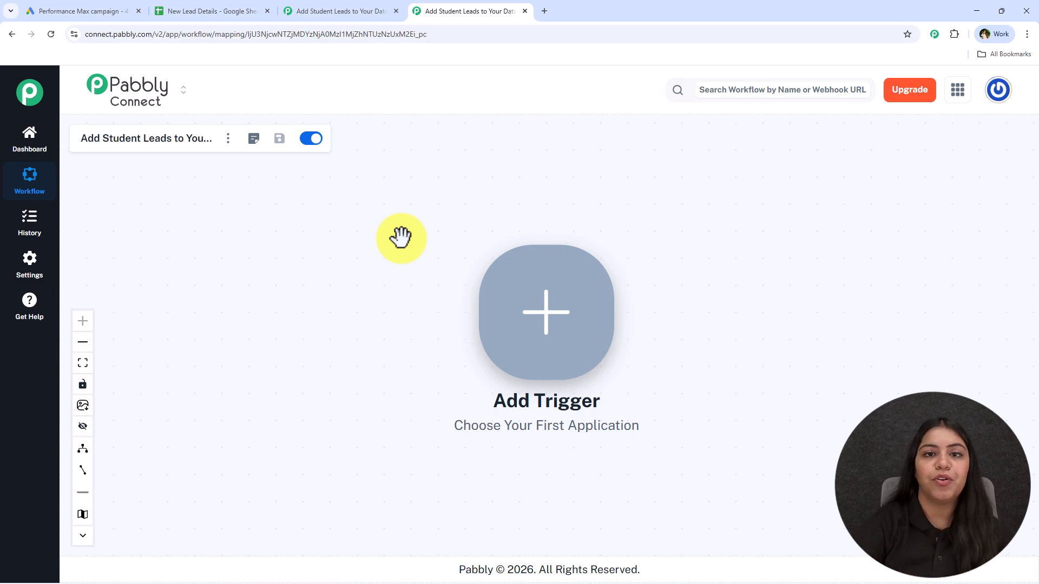
Load pabbly.com/connect in a new browser tab, then return to the New Lead Details sheet
{"action": "left_click", "coordinate": [543, 12]}
{"action": "type", "text": "p"}
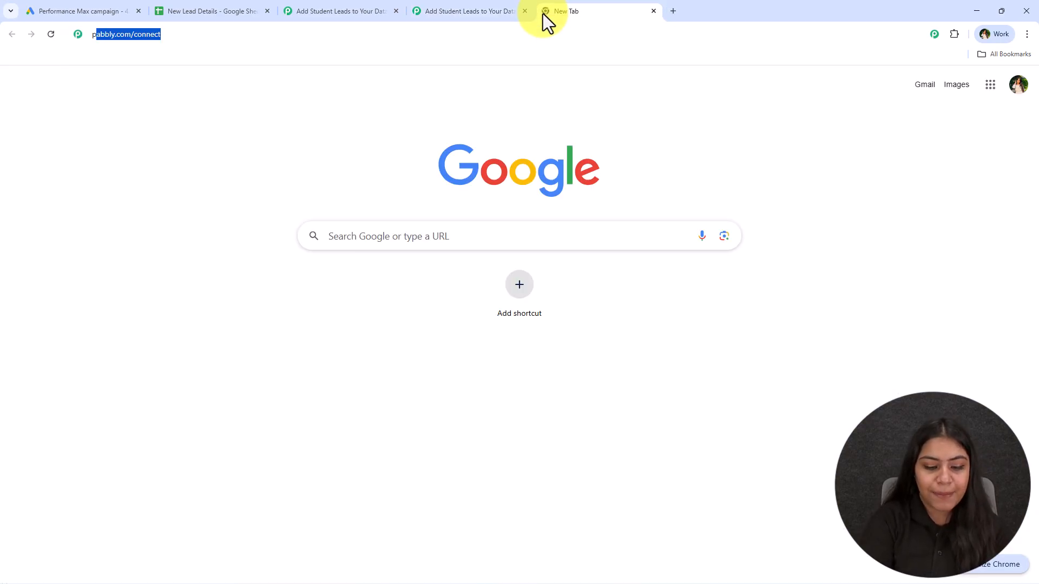
{"action": "type", "text": "abb ly.co"}
{"action": "key", "text": "BackSpace"}
{"action": "key", "text": "BackSpace"}
{"action": "key", "text": "BackSpace"}
{"action": "key", "text": "BackSpace"}
{"action": "key", "text": "BackSpace"}
{"action": "key", "text": "BackSpace"}
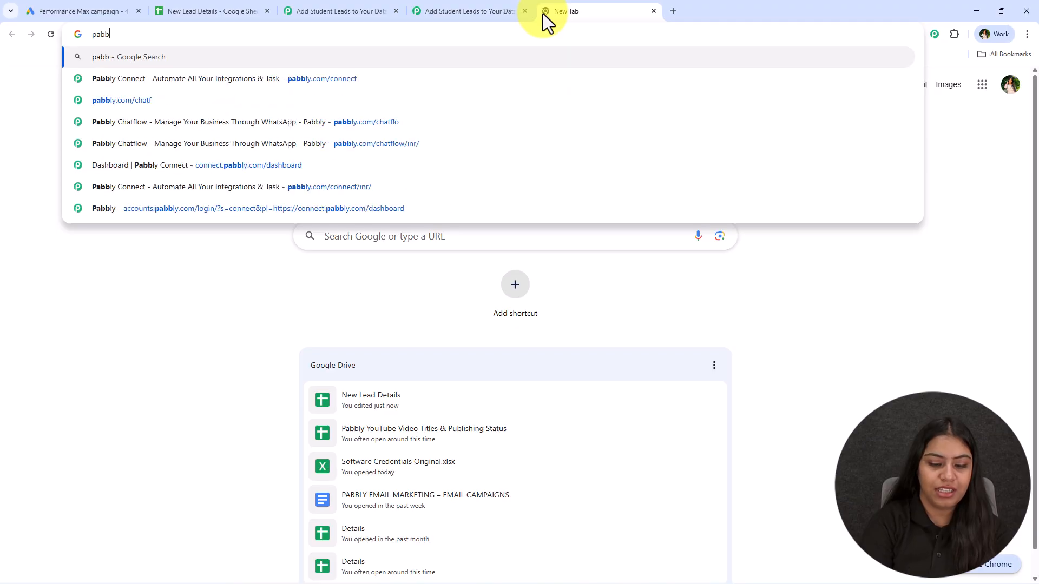
{"action": "type", "text": "ly."}
{"action": "key", "text": "Return"}
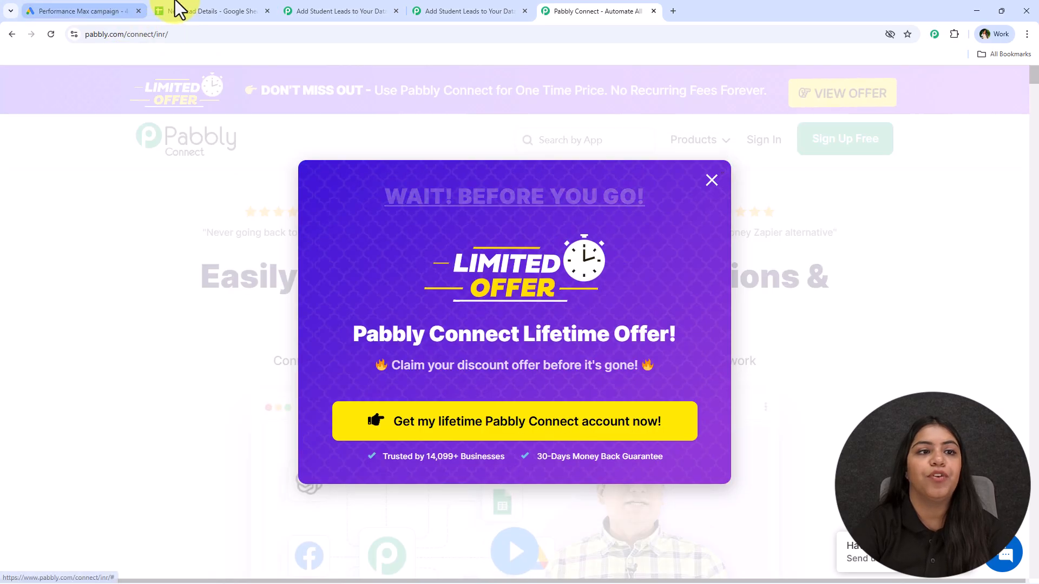
{"action": "left_click", "coordinate": [178, 9]}
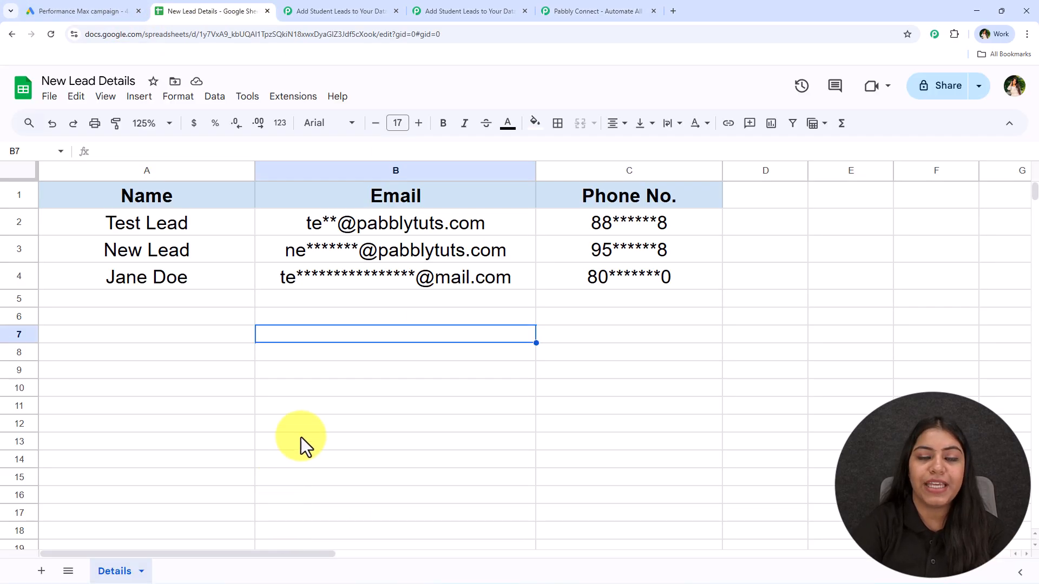
Switch back to the empty Add Student Leads workflow awaiting its trigger
{"action": "left_click", "coordinate": [441, 8]}
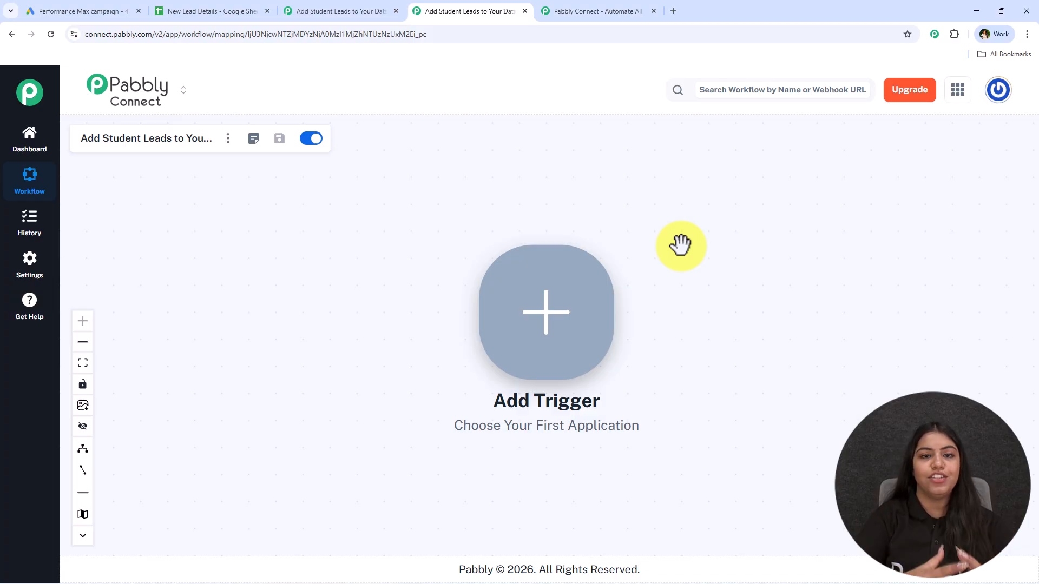
Choose Google Ads as the workflow's trigger app
{"action": "left_click_drag", "start_coordinate": [703, 250], "coordinate": [371, 250]}
{"action": "left_click", "coordinate": [212, 303]}
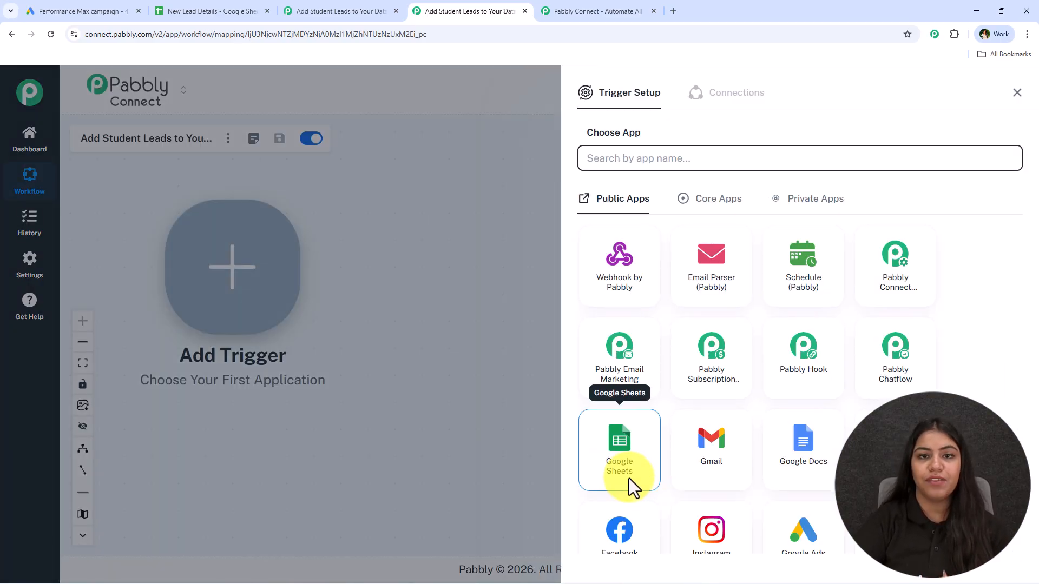
{"action": "type", "text": "G"}
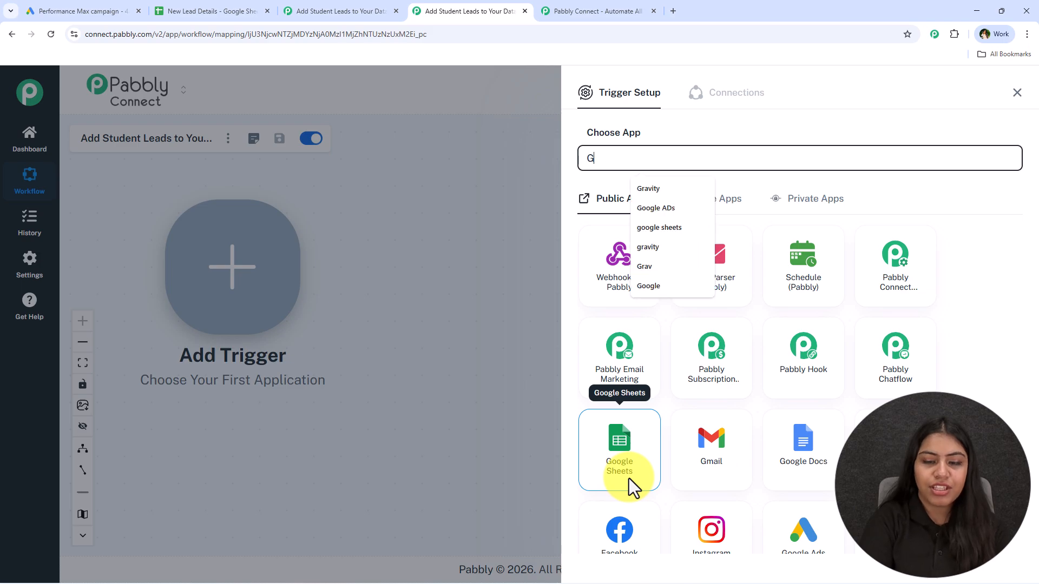
{"action": "type", "text": "oogle Adss"}
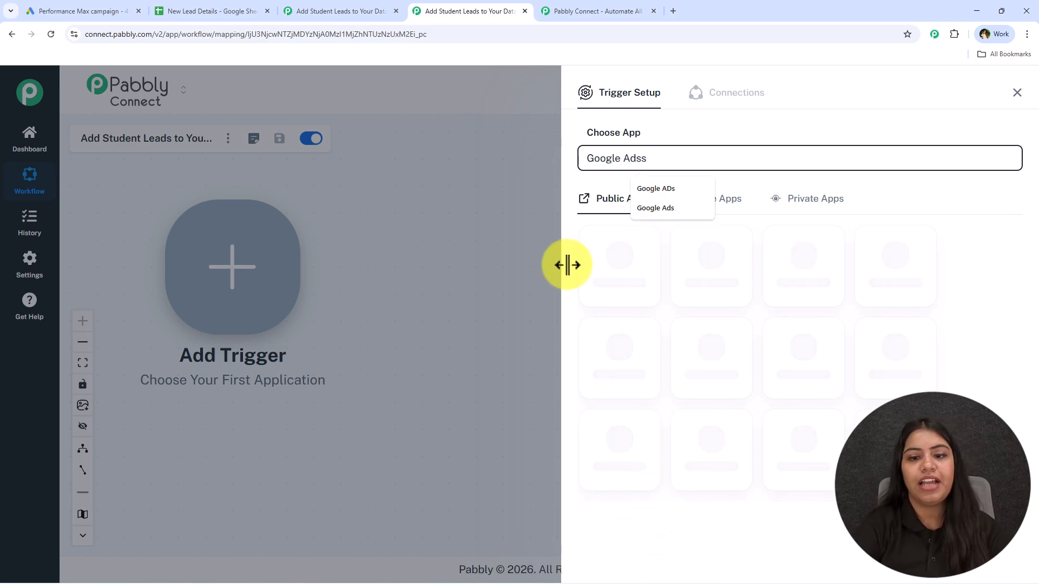
{"action": "left_click", "coordinate": [453, 121]}
{"action": "left_click", "coordinate": [665, 162]}
{"action": "key", "text": "BackSpace"}
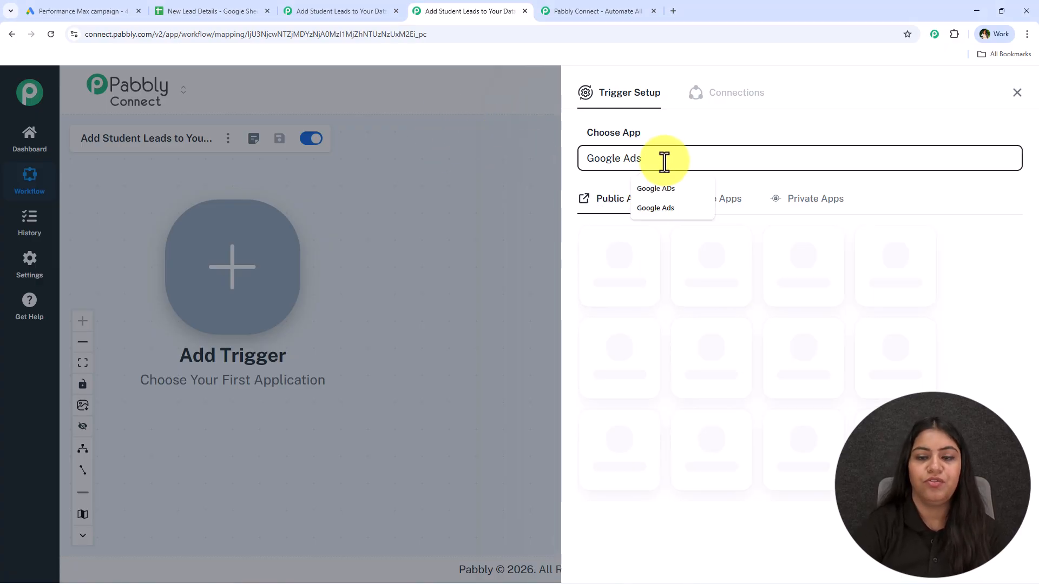
{"action": "left_click", "coordinate": [666, 469]}
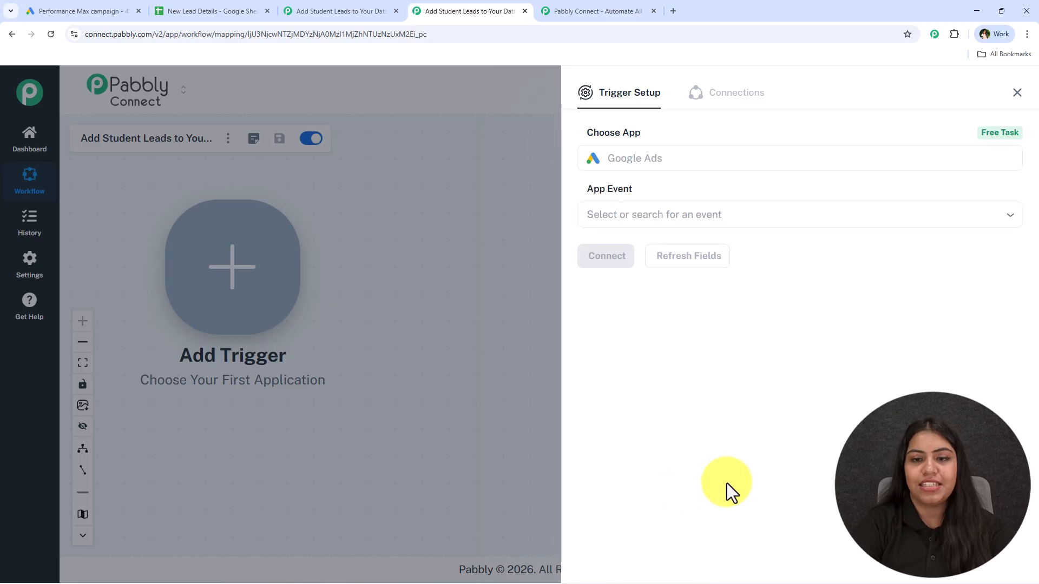
Set the trigger event to New Lead Form Entry, connect it and copy the webhook URL
{"action": "left_click", "coordinate": [709, 209]}
{"action": "left_click", "coordinate": [621, 290]}
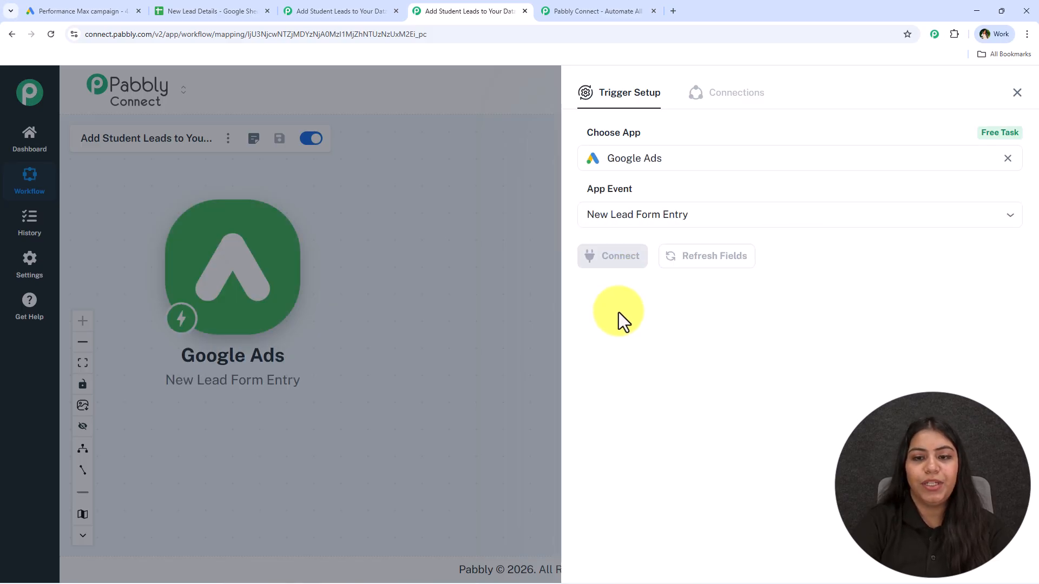
{"action": "left_click", "coordinate": [603, 271]}
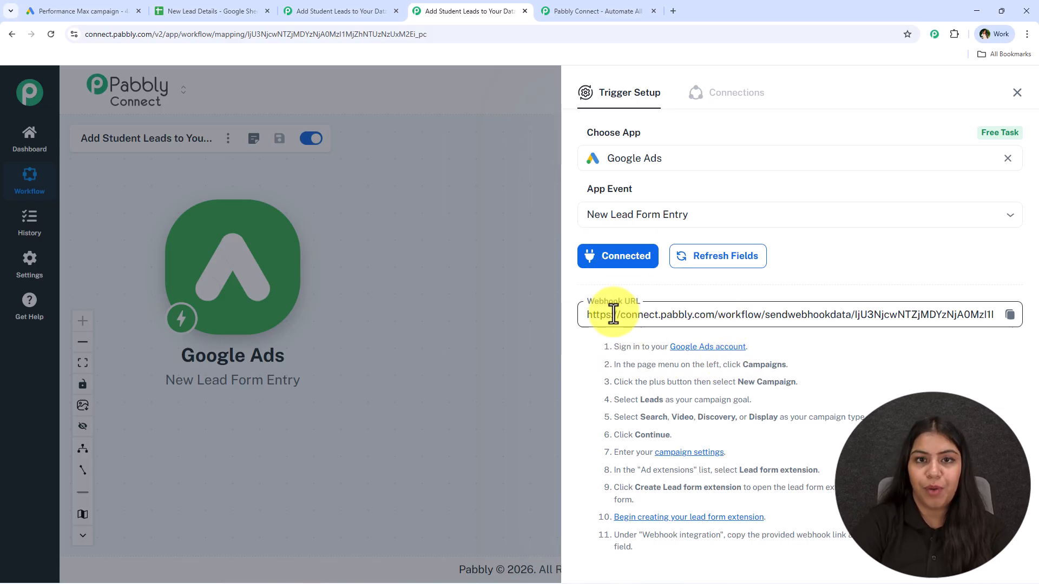
{"action": "left_click", "coordinate": [1009, 314]}
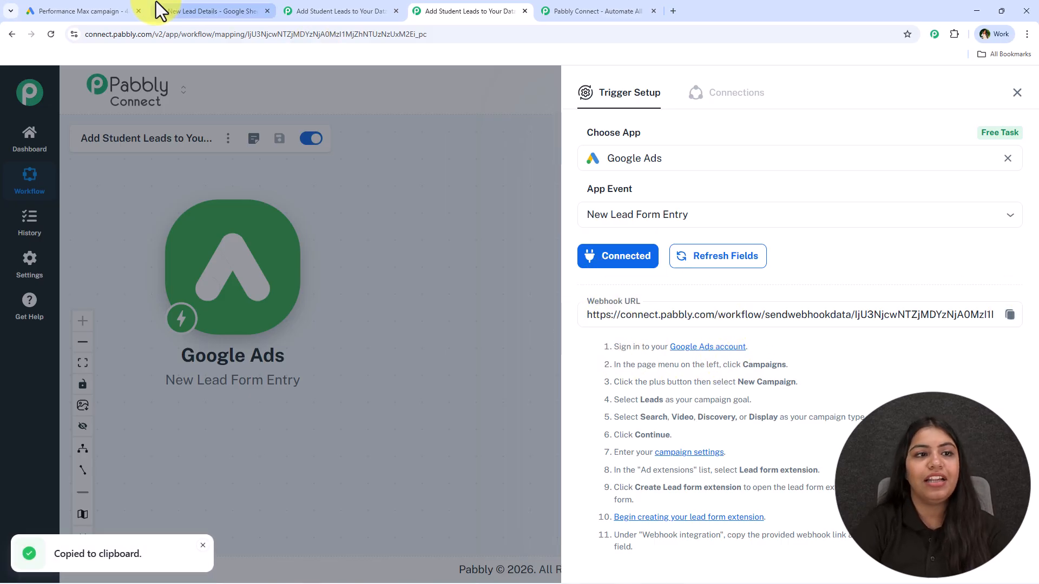
Paste the Pabbly webhook URL into the lead form's Webhook URL field
{"action": "left_click", "coordinate": [120, 10]}
{"action": "scroll", "coordinate": [494, 313], "scroll_direction": "down", "scroll_amount": 2}
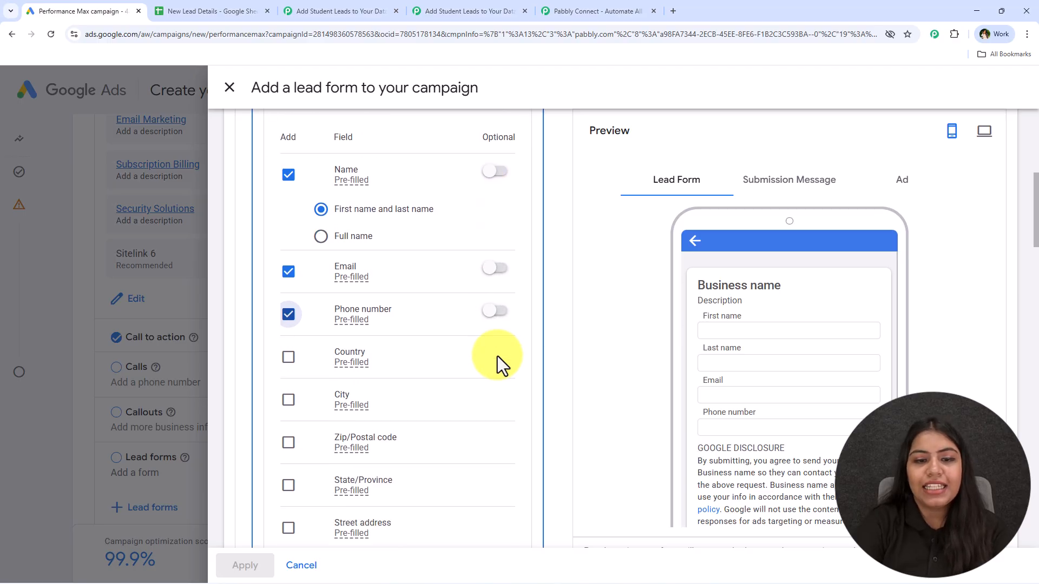
{"action": "scroll", "coordinate": [436, 371], "scroll_direction": "down", "scroll_amount": 10}
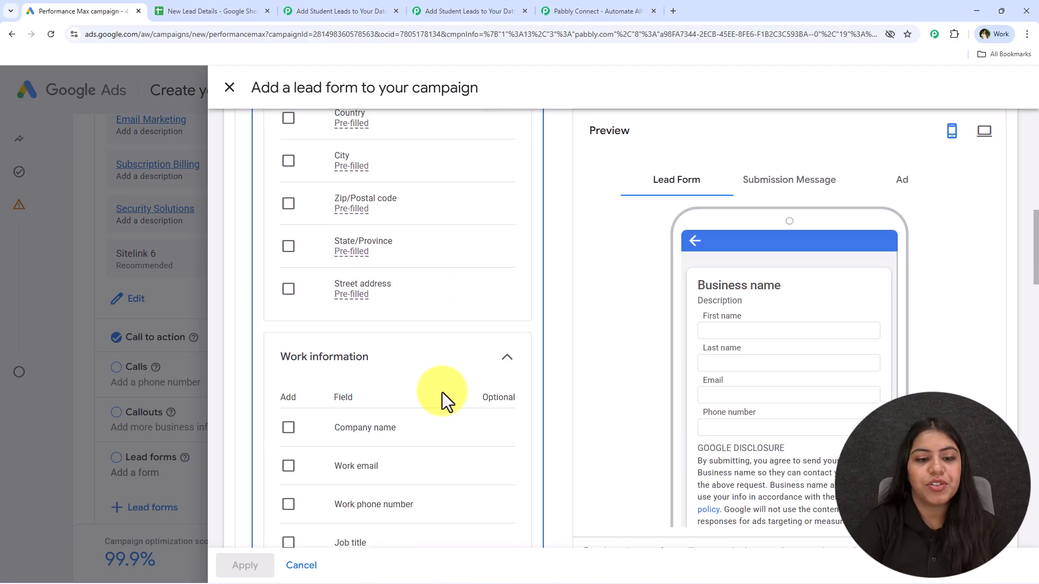
{"action": "scroll", "coordinate": [448, 395], "scroll_direction": "down", "scroll_amount": 12}
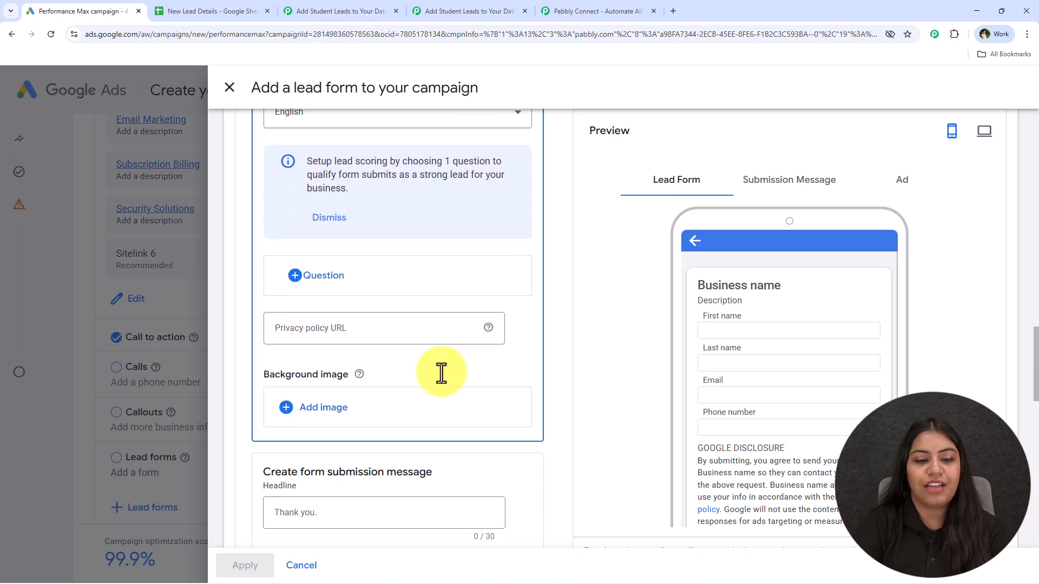
{"action": "scroll", "coordinate": [441, 373], "scroll_direction": "down", "scroll_amount": 7}
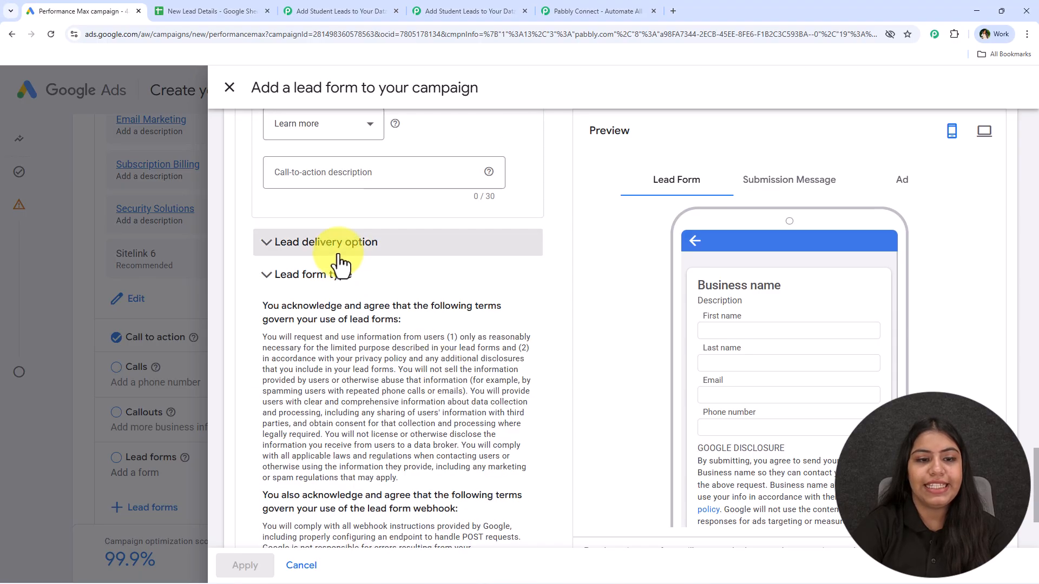
{"action": "left_click", "coordinate": [470, 243]}
{"action": "left_click", "coordinate": [304, 403]}
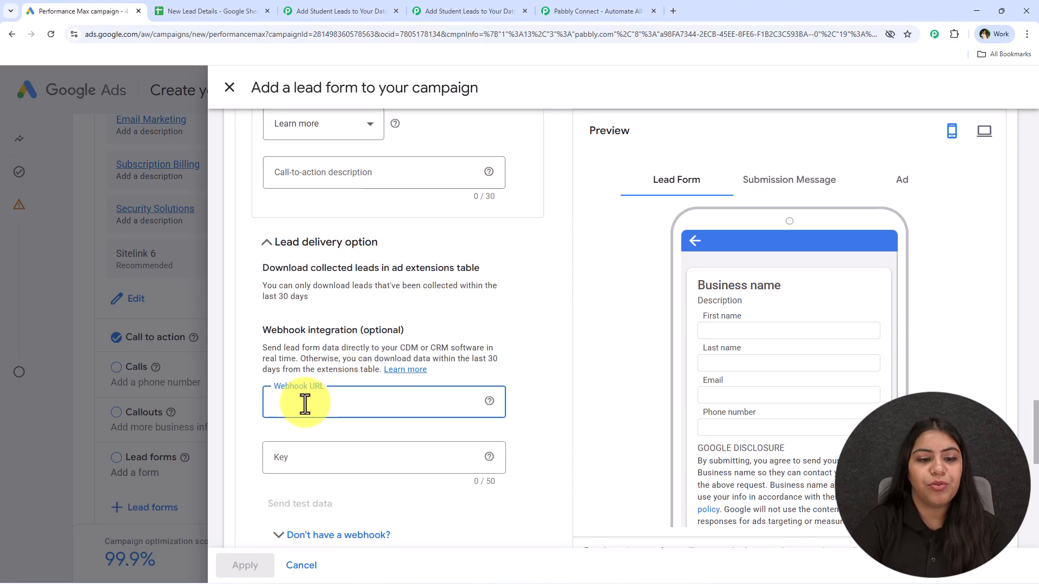
{"action": "right_click", "coordinate": [305, 403]}
Enter a webhook key and send test lead data
{"action": "scroll", "coordinate": [471, 287], "scroll_direction": "down", "scroll_amount": 3}
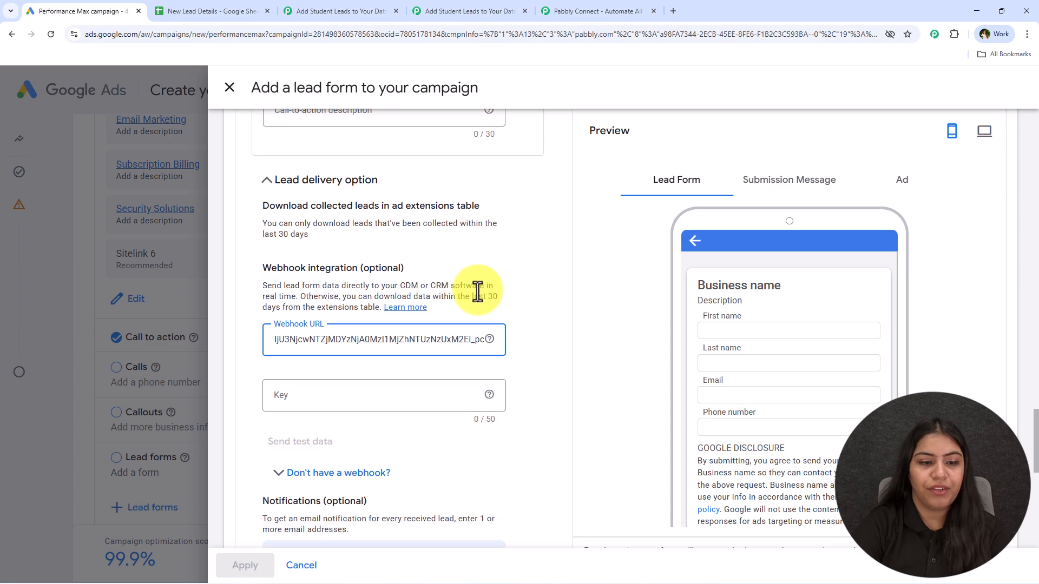
{"action": "left_click", "coordinate": [329, 293]}
{"action": "type", "text": "888888"}
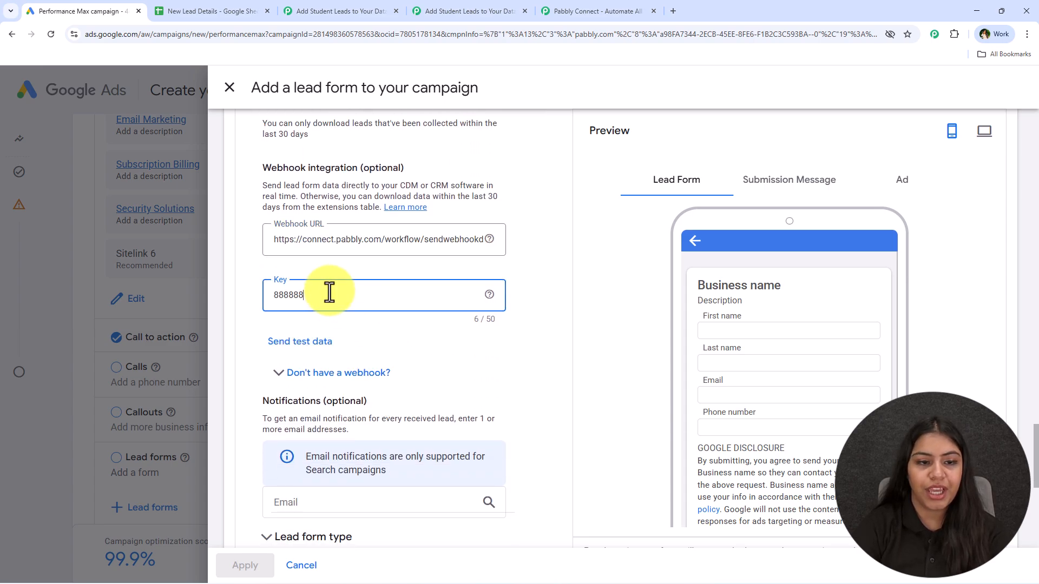
{"action": "type", "text": "8"}
{"action": "left_click", "coordinate": [277, 343]}
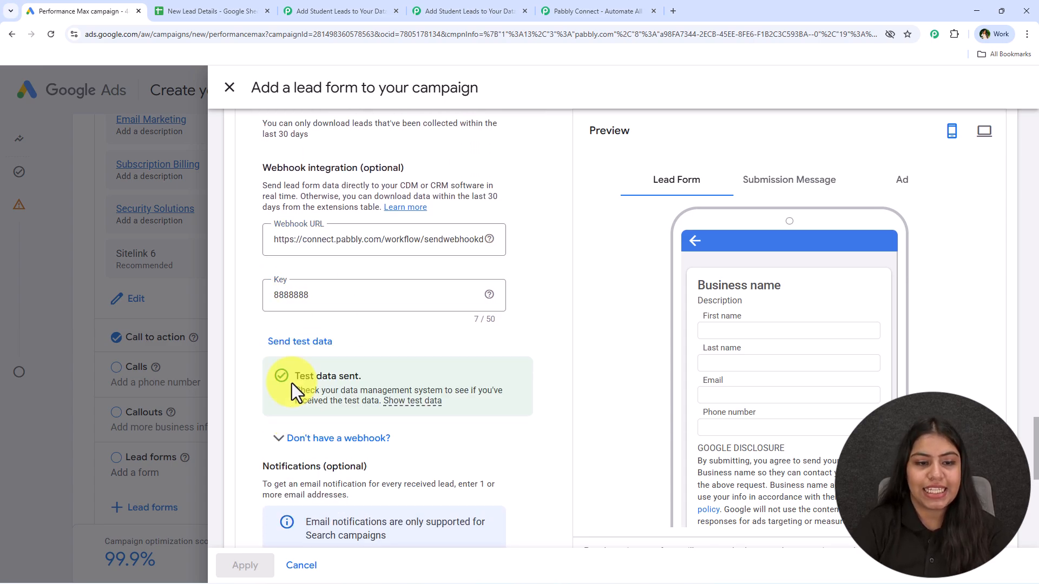
Inspect the captured Response A fields, including the test phone, email and last name
{"action": "left_click", "coordinate": [427, 10]}
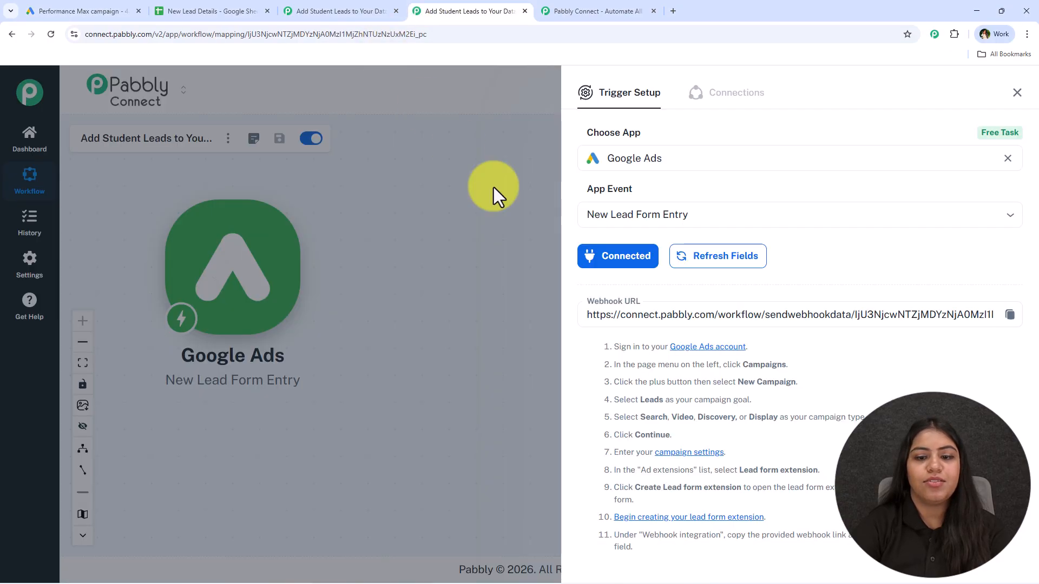
{"action": "scroll", "coordinate": [644, 371], "scroll_direction": "down", "scroll_amount": 4}
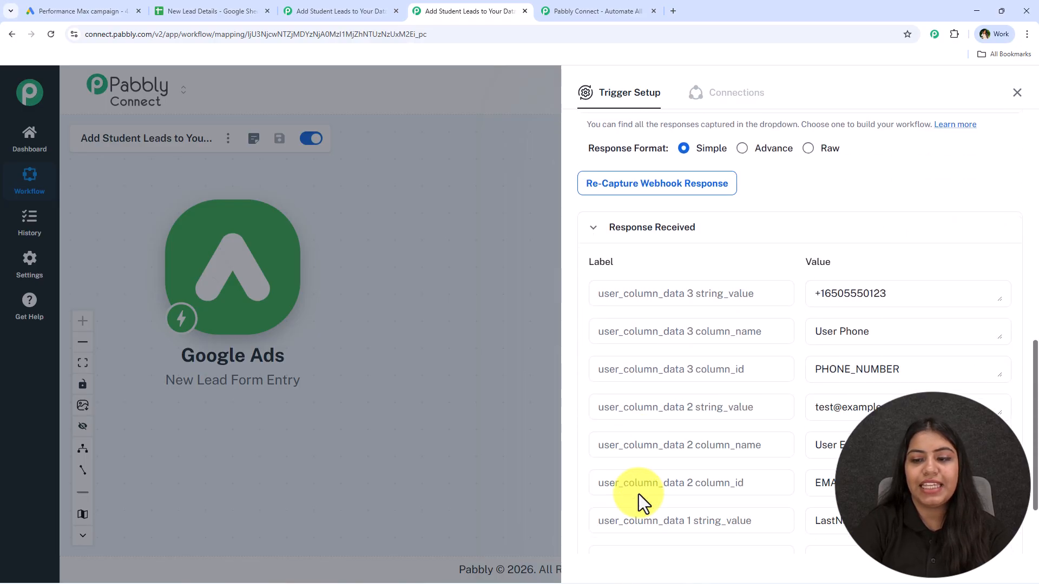
{"action": "left_click_drag", "start_coordinate": [957, 238], "coordinate": [687, 239]}
{"action": "left_click_drag", "start_coordinate": [987, 349], "coordinate": [781, 399]}
{"action": "scroll", "coordinate": [809, 459], "scroll_direction": "down", "scroll_amount": 2}
{"action": "scroll", "coordinate": [806, 465], "scroll_direction": "up", "scroll_amount": 2}
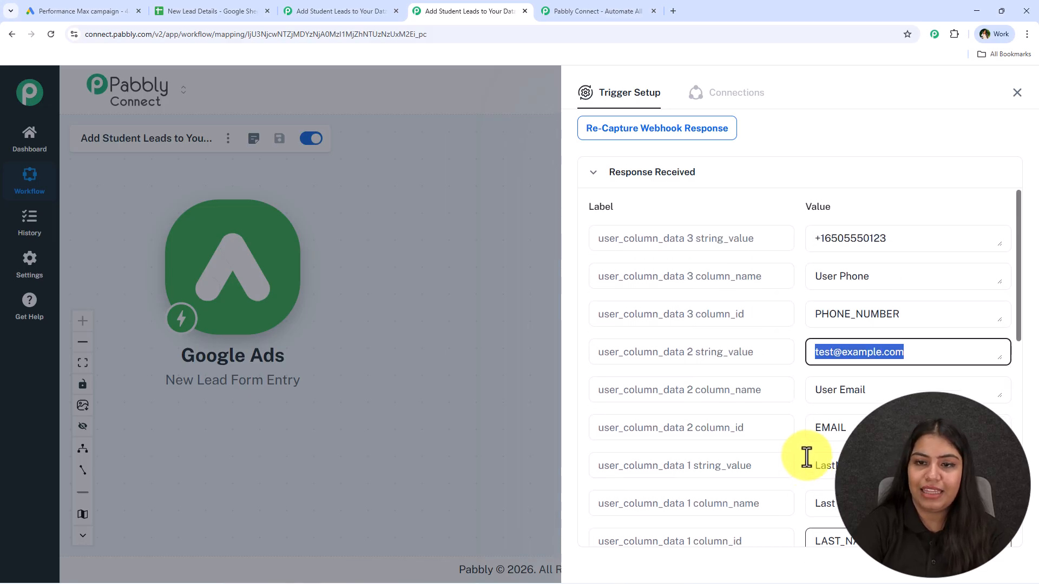
{"action": "scroll", "coordinate": [806, 458], "scroll_direction": "up", "scroll_amount": 5}
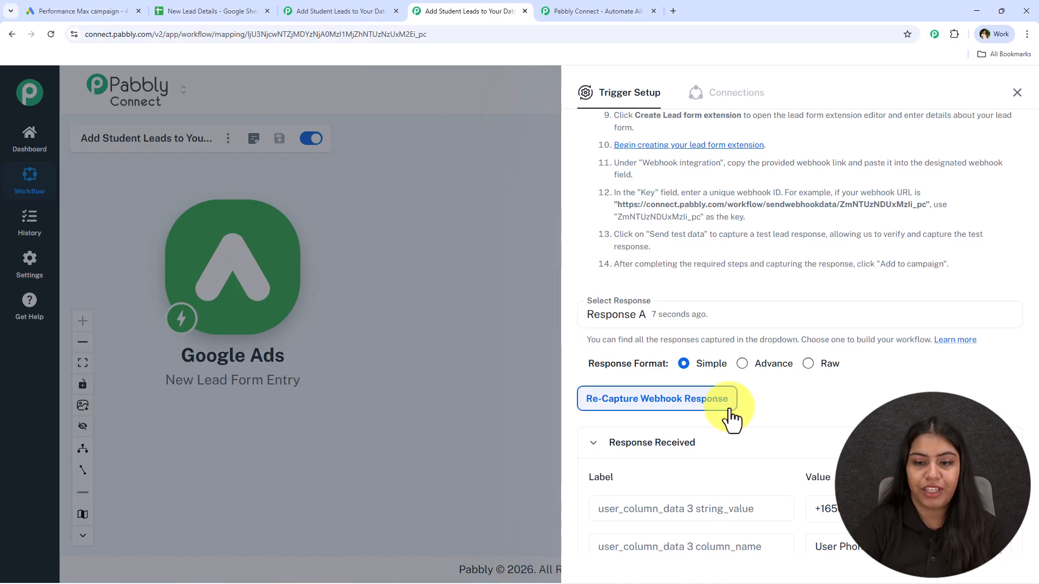
{"action": "scroll", "coordinate": [772, 399], "scroll_direction": "down", "scroll_amount": 3}
{"action": "scroll", "coordinate": [773, 429], "scroll_direction": "down", "scroll_amount": 2}
{"action": "scroll", "coordinate": [800, 446], "scroll_direction": "up", "scroll_amount": 2}
{"action": "left_click", "coordinate": [822, 403]}
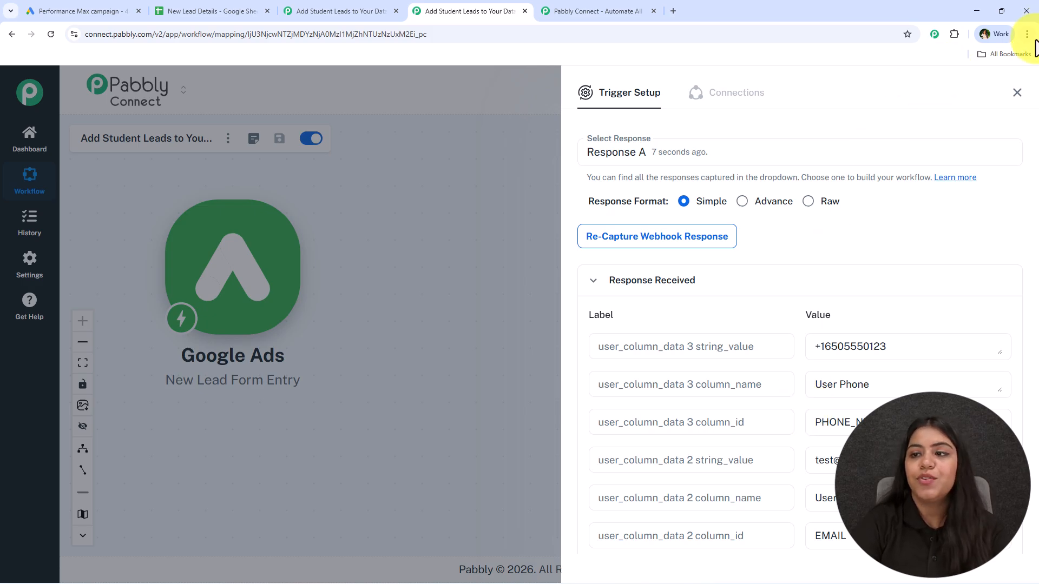
Add a Google Sheets action with the Add New Row event after the Google Ads trigger
{"action": "left_click", "coordinate": [1017, 93]}
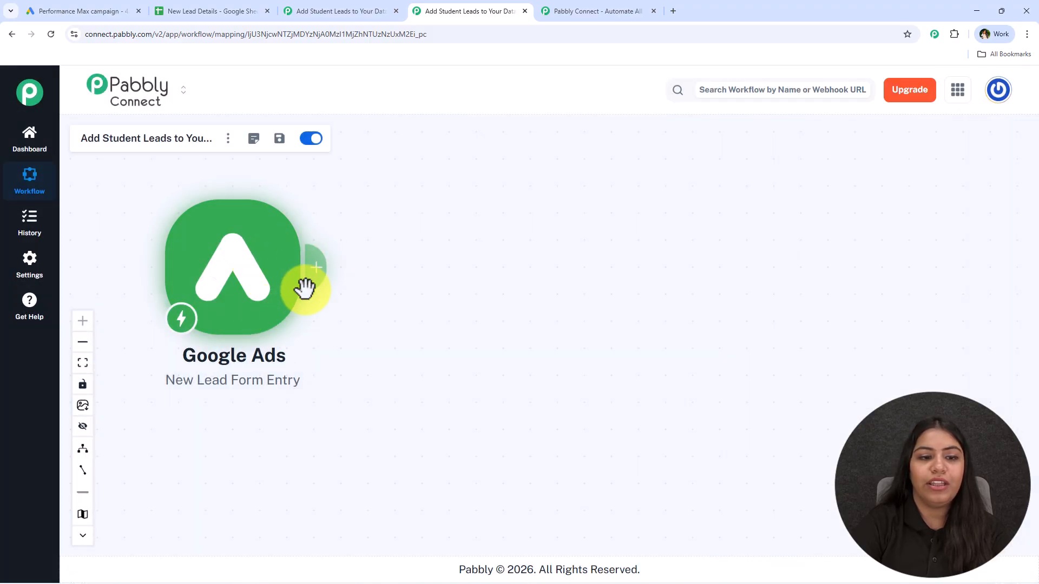
{"action": "left_click", "coordinate": [317, 266]}
{"action": "type", "text": "Sheets"}
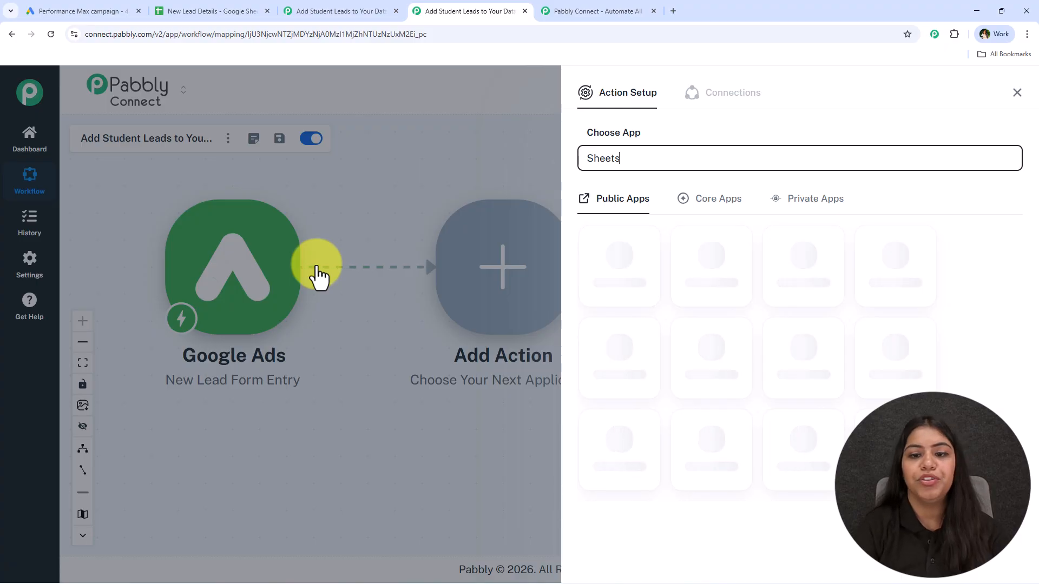
{"action": "left_click", "coordinate": [619, 262]}
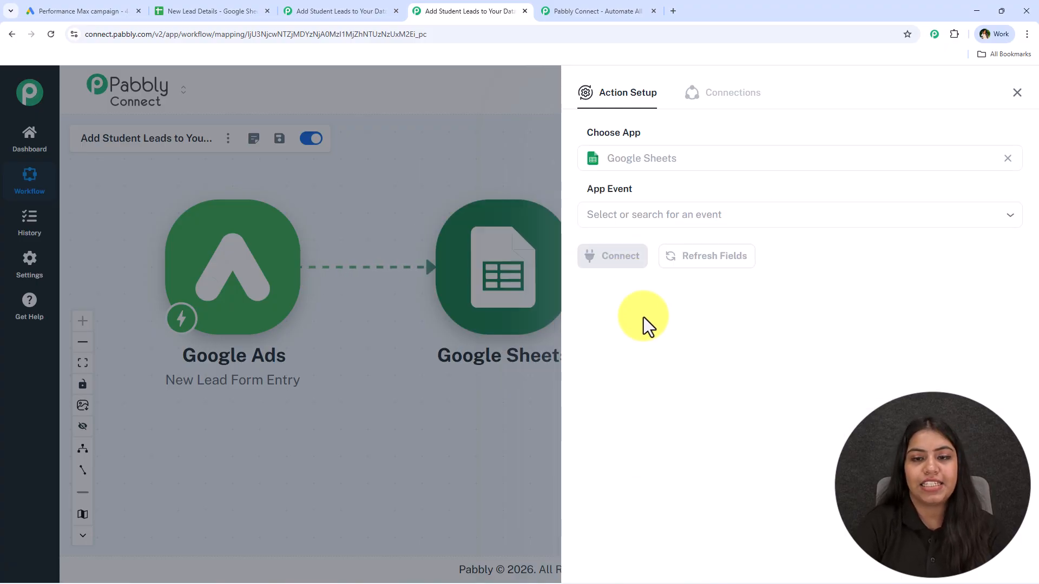
{"action": "left_click", "coordinate": [702, 214]}
{"action": "left_click", "coordinate": [723, 249]}
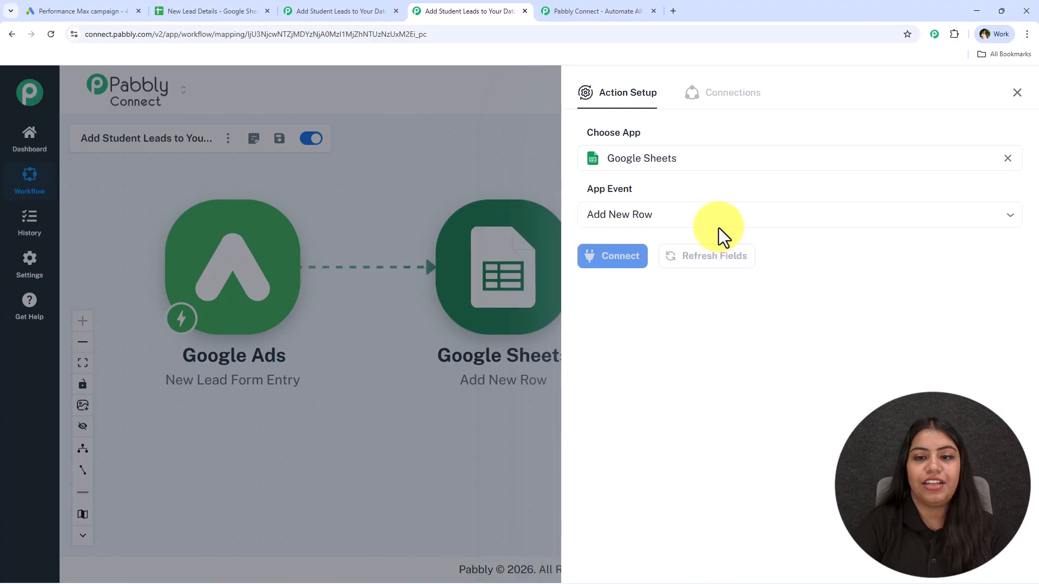
Connect the Google Sheets action and save the selected existing connection
{"action": "left_click", "coordinate": [604, 254]}
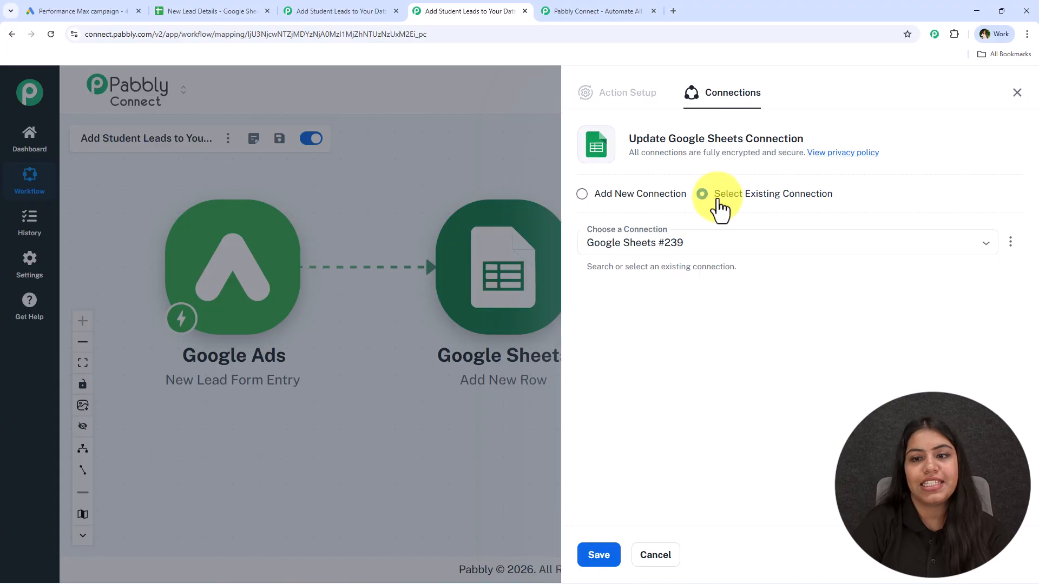
{"action": "left_click_drag", "start_coordinate": [713, 194], "coordinate": [847, 199]}
{"action": "left_click", "coordinate": [609, 558]}
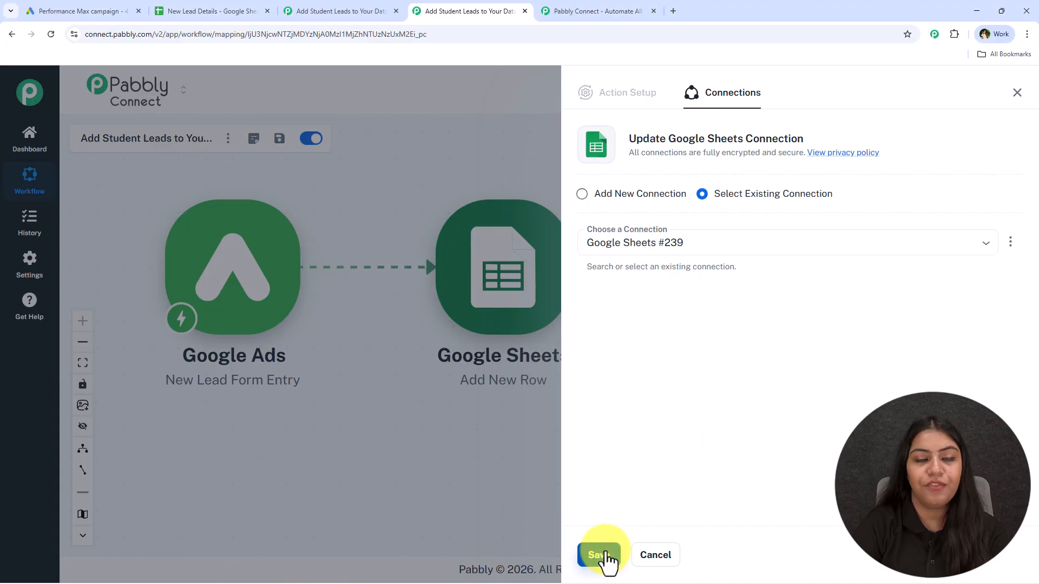
Create a new connection by signing in with Google and allowing Sheets and Drive access
{"action": "left_click", "coordinate": [578, 195]}
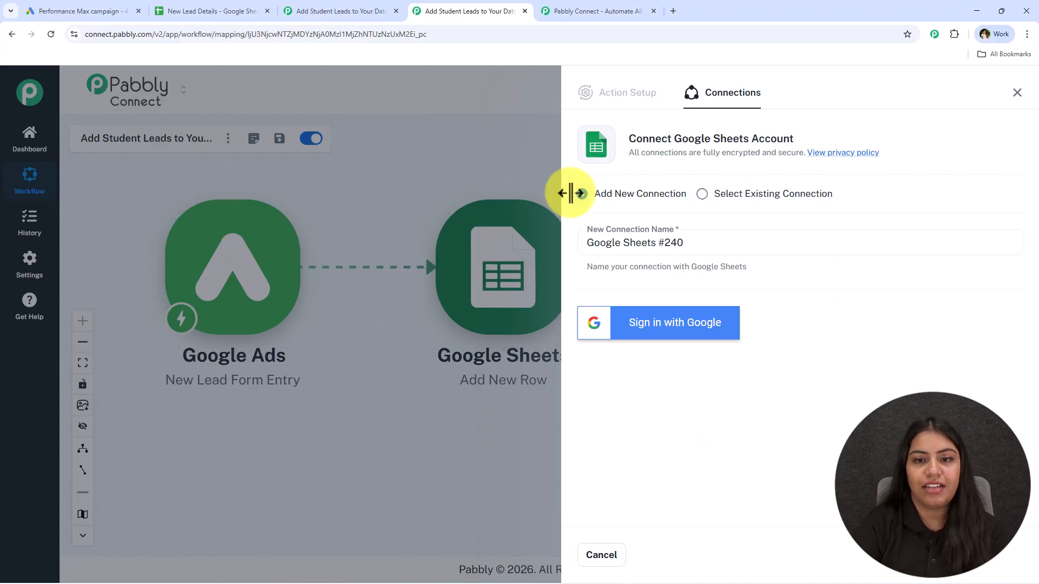
{"action": "left_click", "coordinate": [719, 348]}
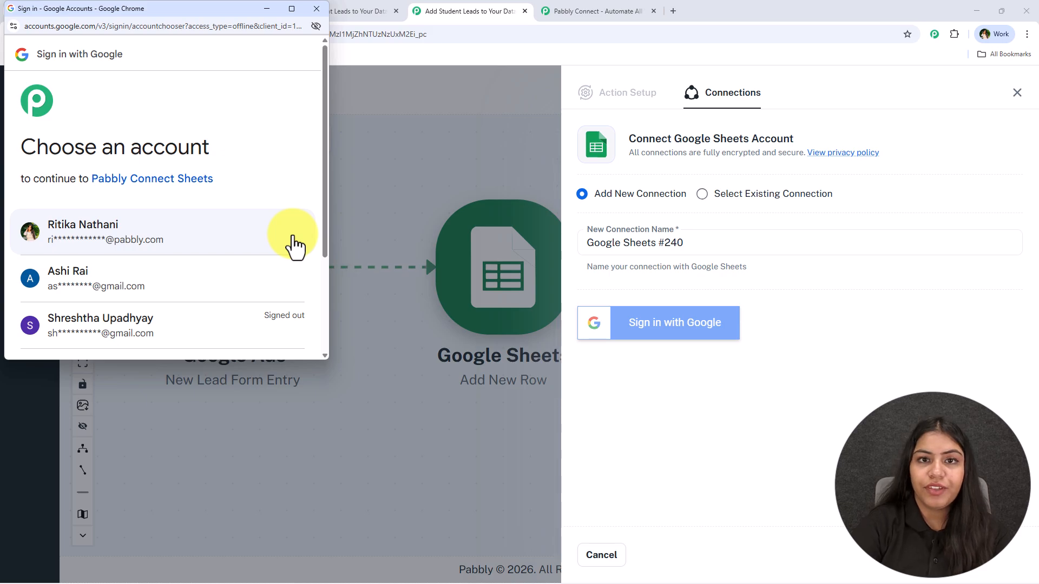
{"action": "left_click", "coordinate": [287, 247]}
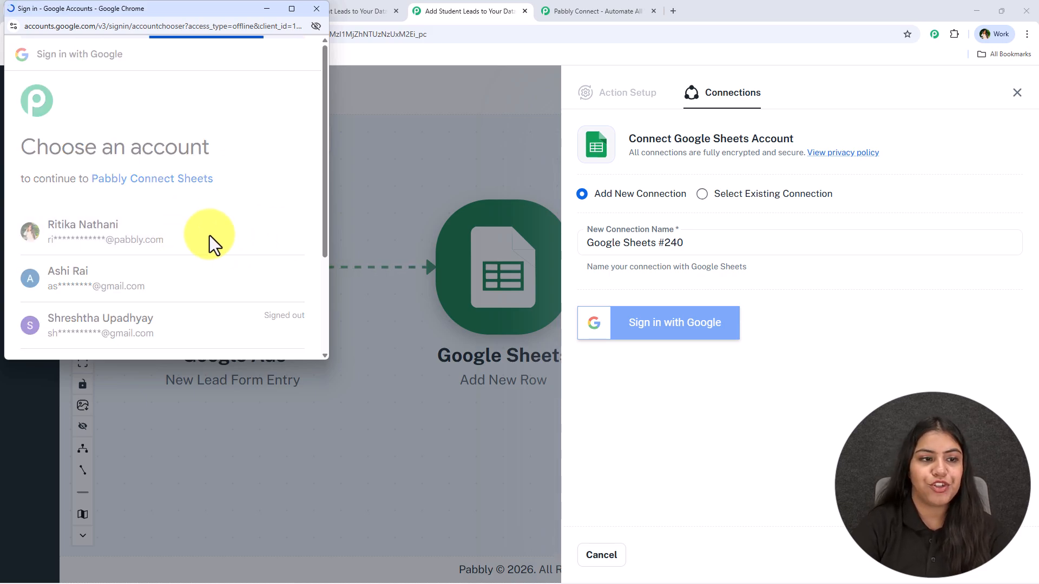
{"action": "scroll", "coordinate": [209, 235], "scroll_direction": "down", "scroll_amount": 4}
{"action": "scroll", "coordinate": [212, 241], "scroll_direction": "down", "scroll_amount": 2}
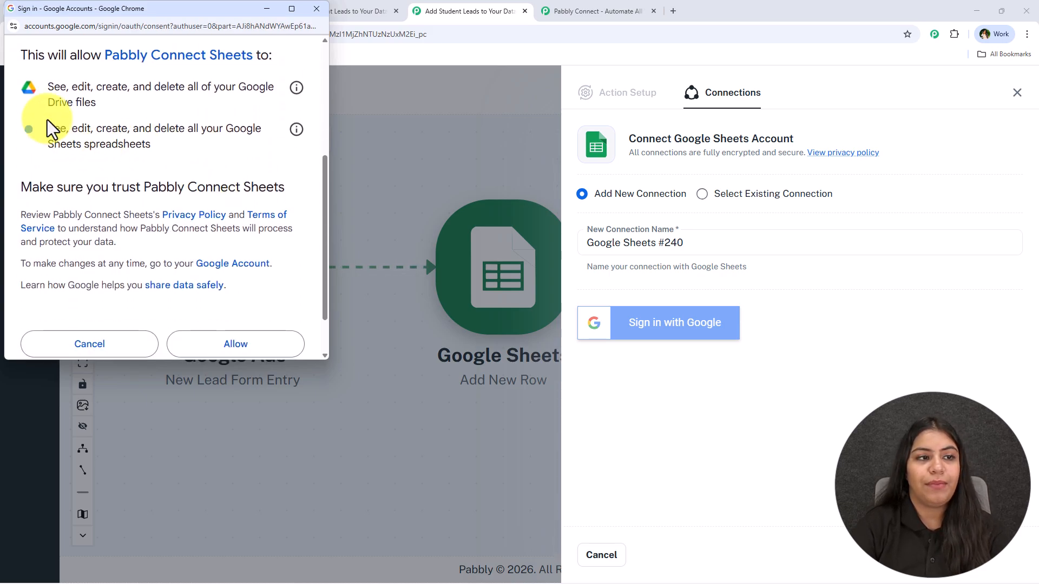
{"action": "left_click_drag", "start_coordinate": [47, 79], "coordinate": [197, 142]}
{"action": "left_click", "coordinate": [196, 144]}
{"action": "scroll", "coordinate": [232, 227], "scroll_direction": "down", "scroll_amount": 1}
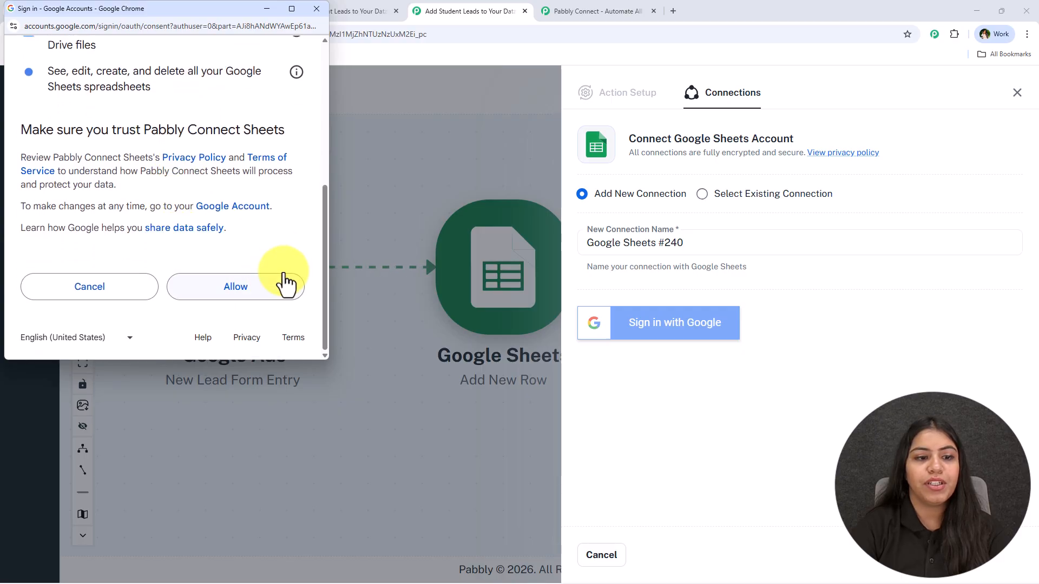
{"action": "left_click", "coordinate": [244, 288]}
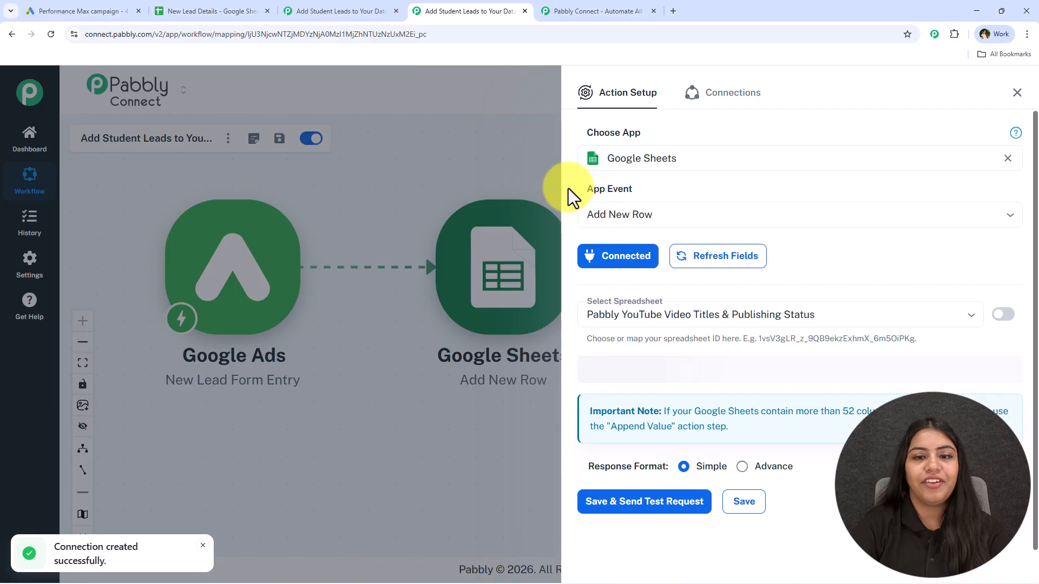
Choose the New Lead Details spreadsheet and its Details sheet for the Add New Row action
{"action": "left_click_drag", "start_coordinate": [561, 185], "coordinate": [566, 186]}
{"action": "scroll", "coordinate": [709, 271], "scroll_direction": "down", "scroll_amount": 3}
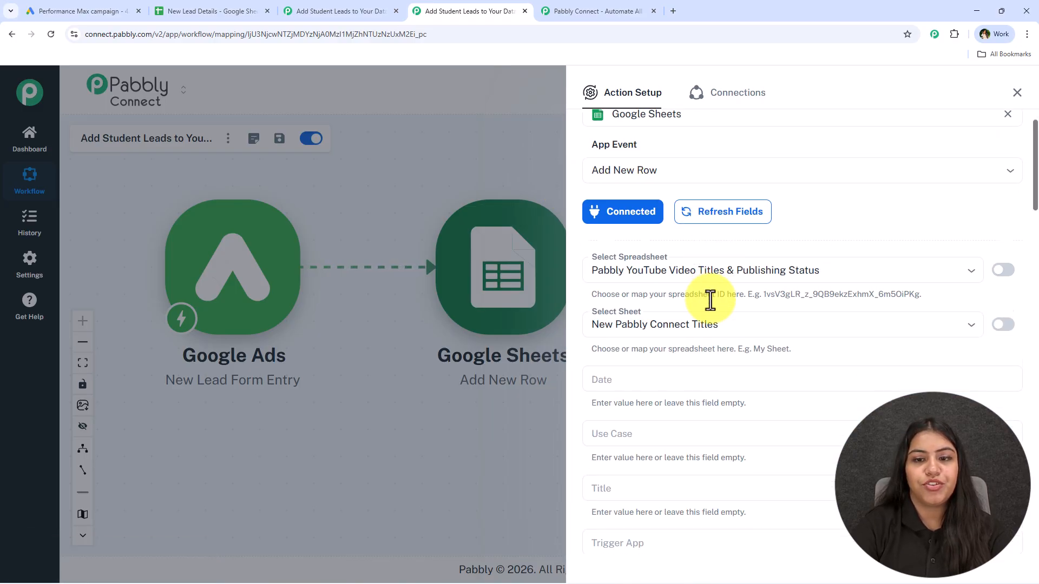
{"action": "scroll", "coordinate": [698, 270], "scroll_direction": "up", "scroll_amount": 1}
{"action": "left_click", "coordinate": [587, 210]}
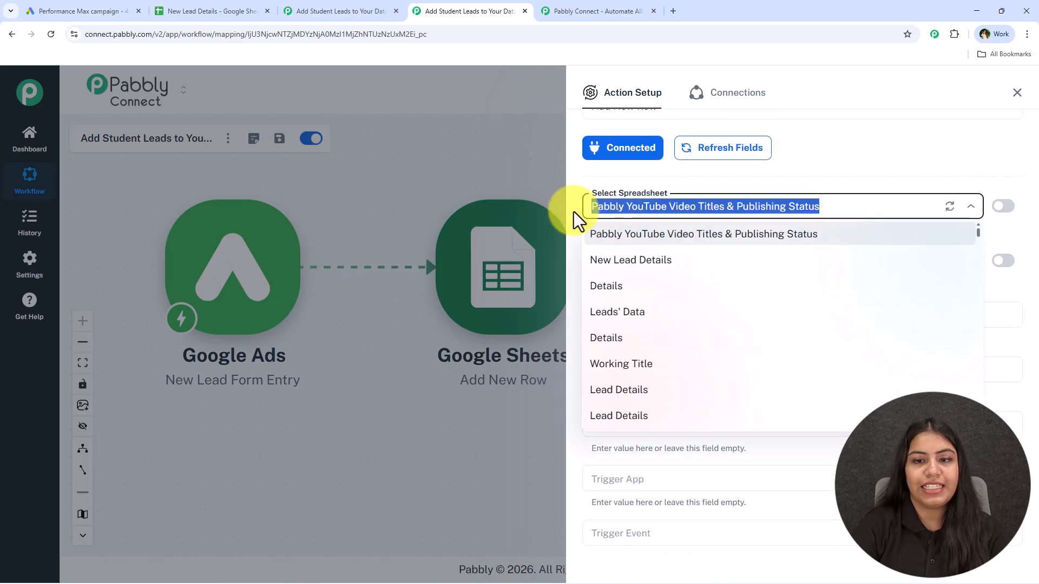
{"action": "left_click", "coordinate": [749, 264]}
{"action": "left_click", "coordinate": [638, 295]}
{"action": "left_click", "coordinate": [640, 327]}
{"action": "scroll", "coordinate": [610, 292], "scroll_direction": "down", "scroll_amount": 2}
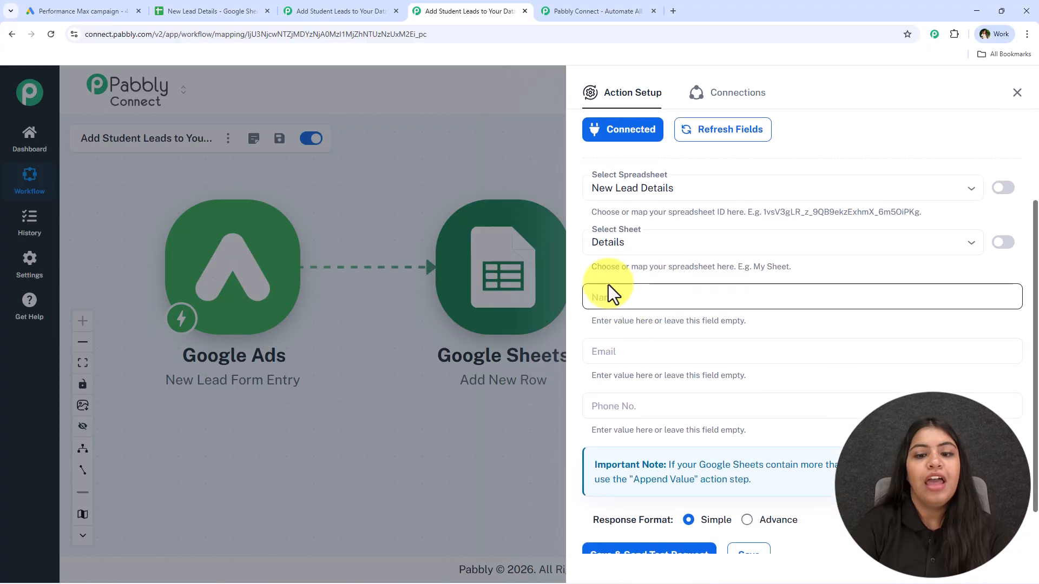
{"action": "scroll", "coordinate": [607, 402], "scroll_direction": "down", "scroll_amount": 2}
{"action": "left_click", "coordinate": [616, 238]}
Clear the Name field and map the lead's FirstName and LastName into it
{"action": "left_click", "coordinate": [617, 237]}
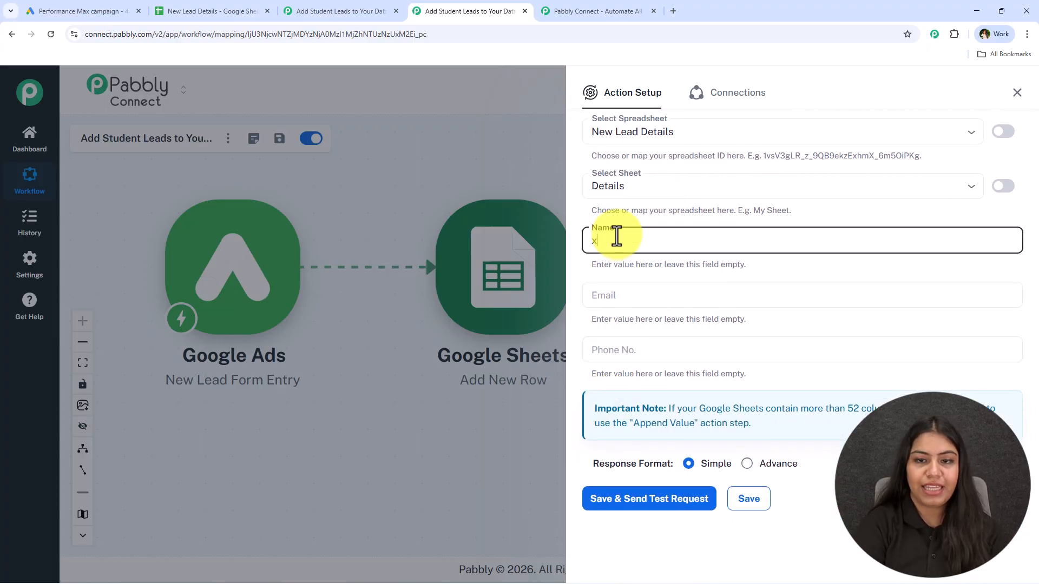
{"action": "key", "text": "BackSpace"}
{"action": "key", "text": "BackSpace"}
{"action": "key", "text": "BackSpace"}
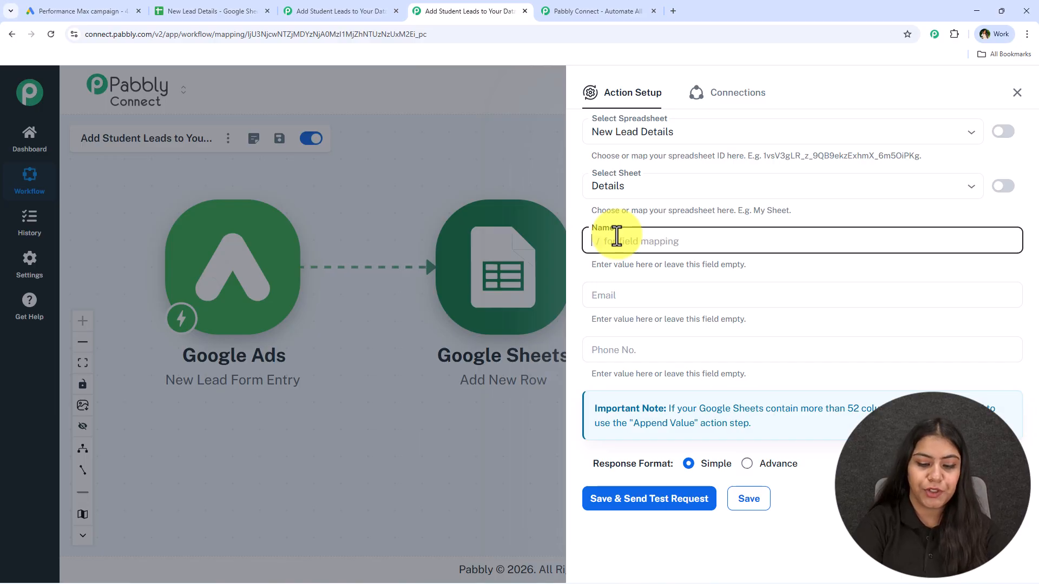
{"action": "type", "text": "/name"}
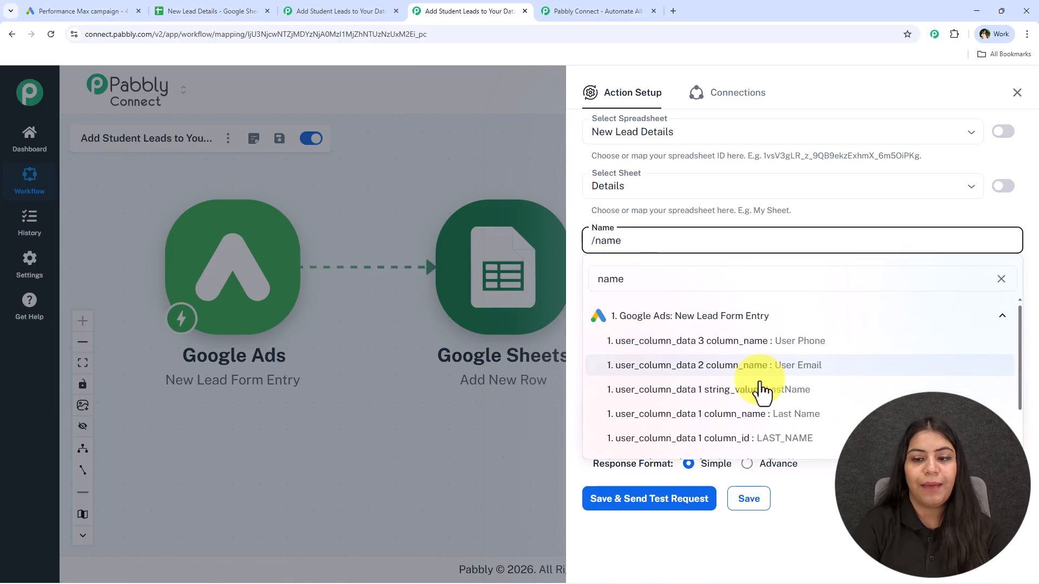
{"action": "scroll", "coordinate": [765, 394], "scroll_direction": "down", "scroll_amount": 2}
{"action": "left_click", "coordinate": [775, 414]}
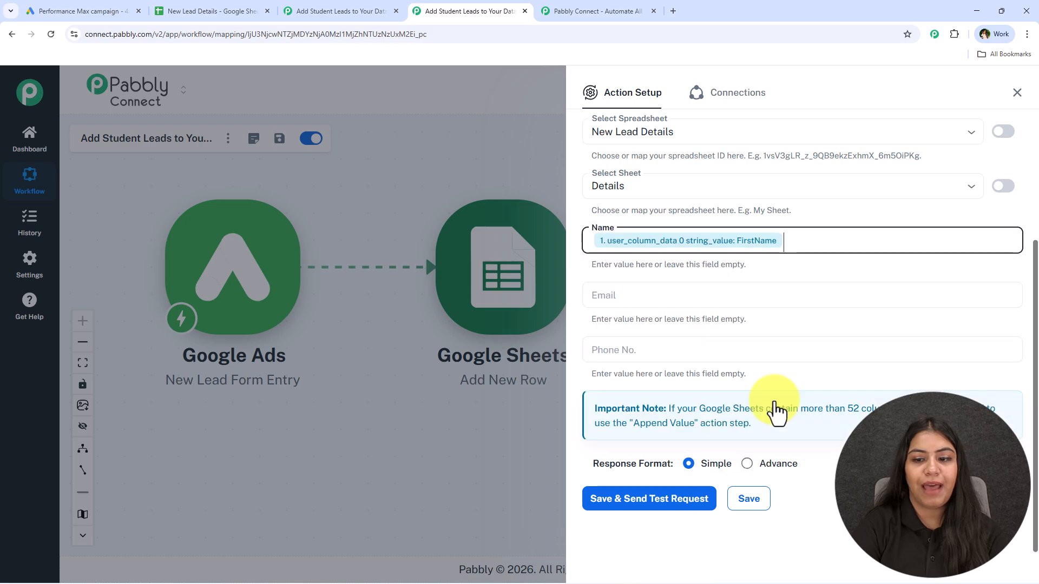
{"action": "type", "text": "/last"}
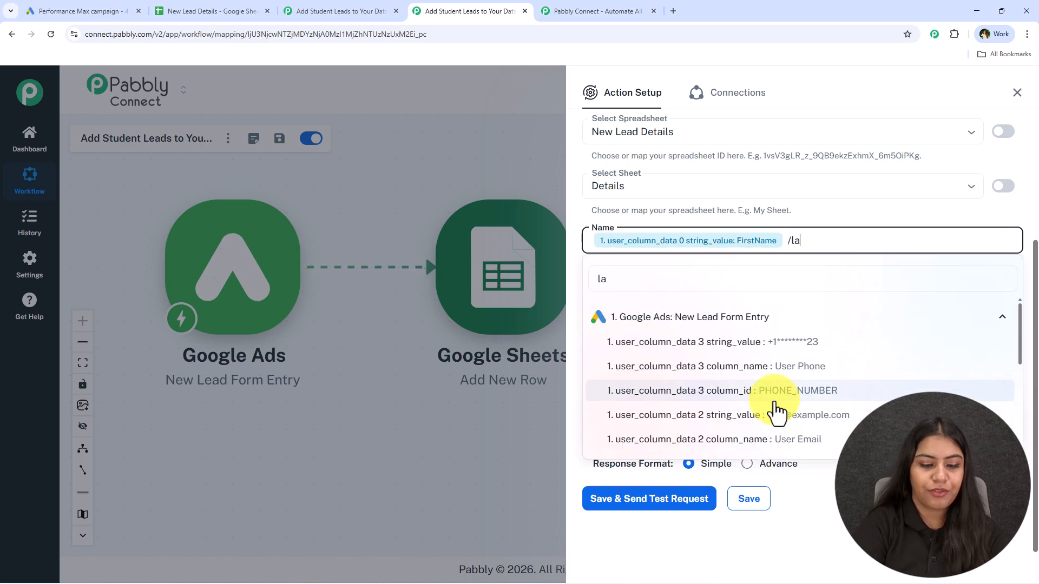
{"action": "left_click", "coordinate": [737, 342]}
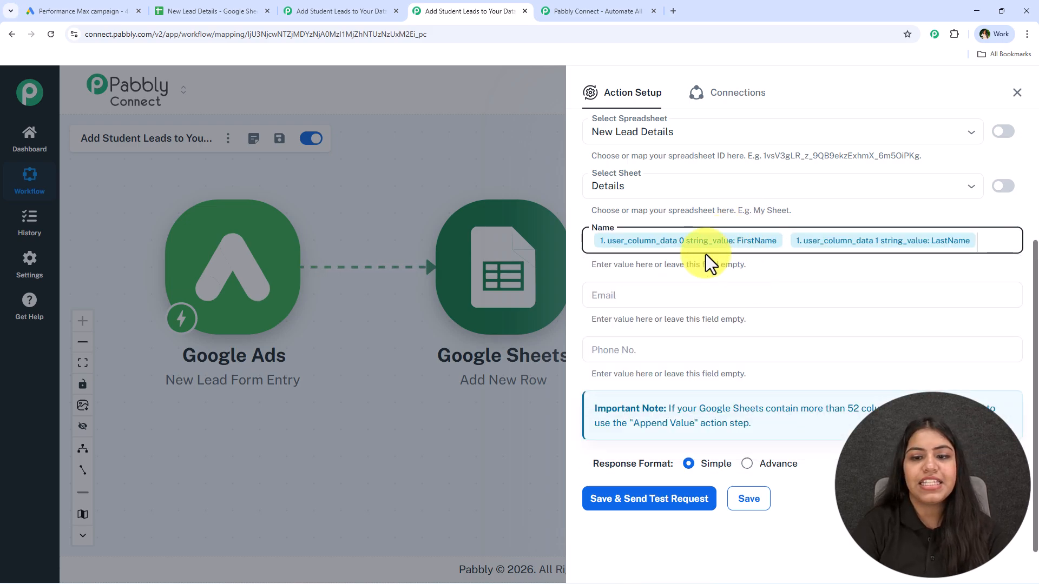
Map the lead's email address to Email and phone number to Phone No
{"action": "left_click", "coordinate": [649, 296]}
{"action": "type", "text": "/"}
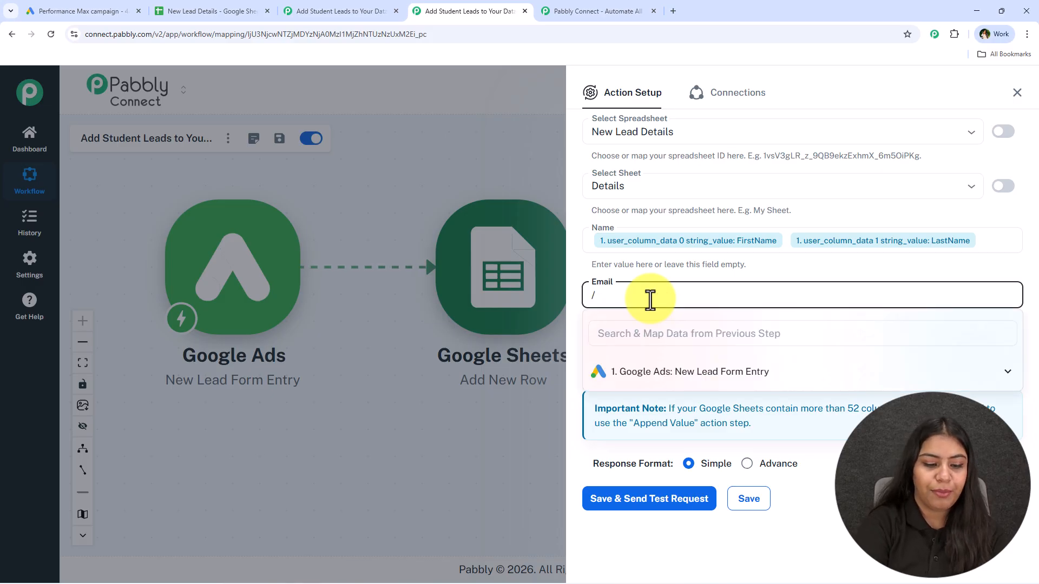
{"action": "type", "text": "@"}
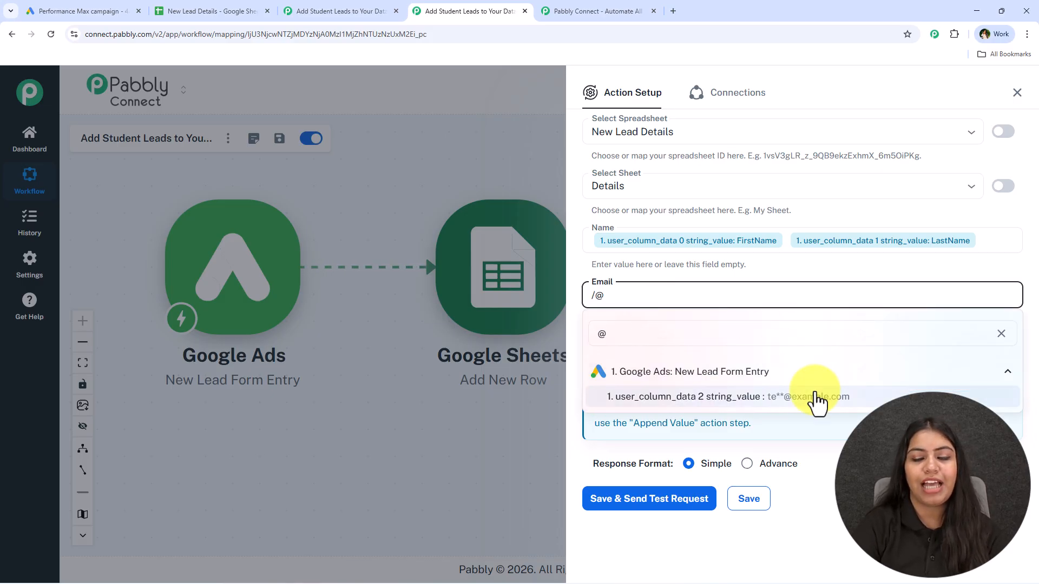
{"action": "left_click", "coordinate": [817, 397]}
{"action": "left_click", "coordinate": [684, 352]}
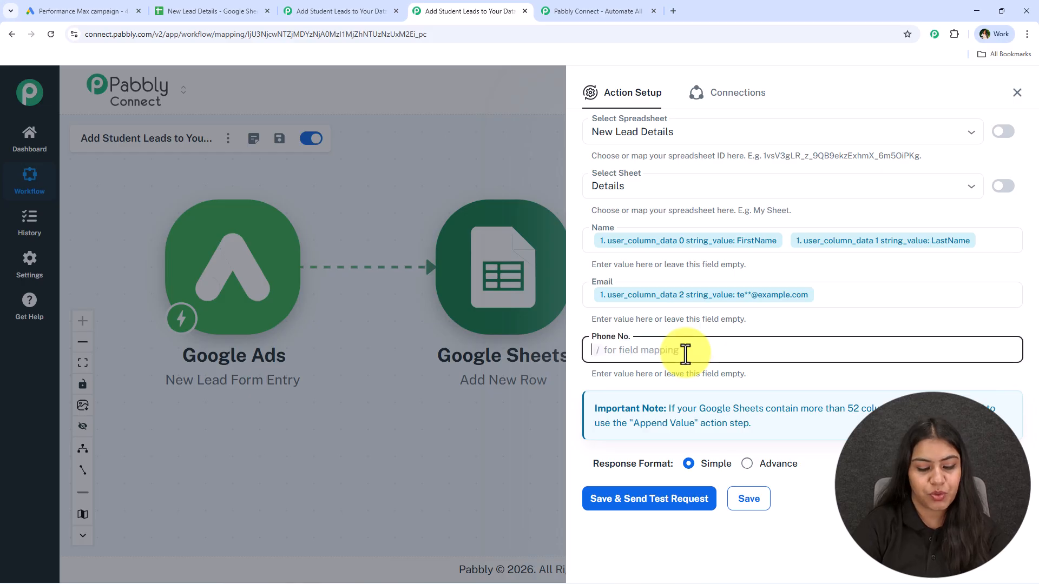
{"action": "type", "text": "/"}
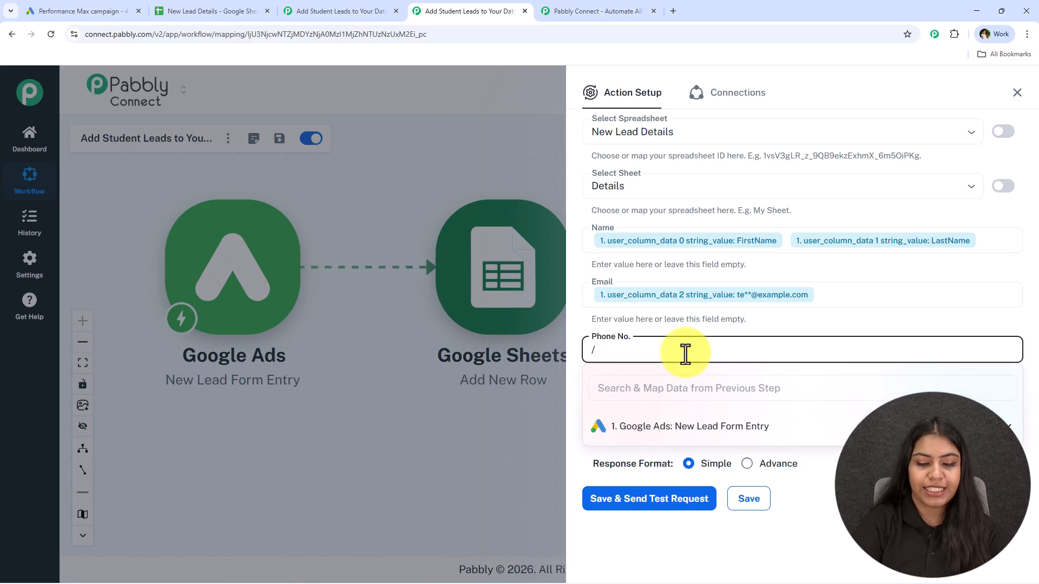
{"action": "type", "text": "+"}
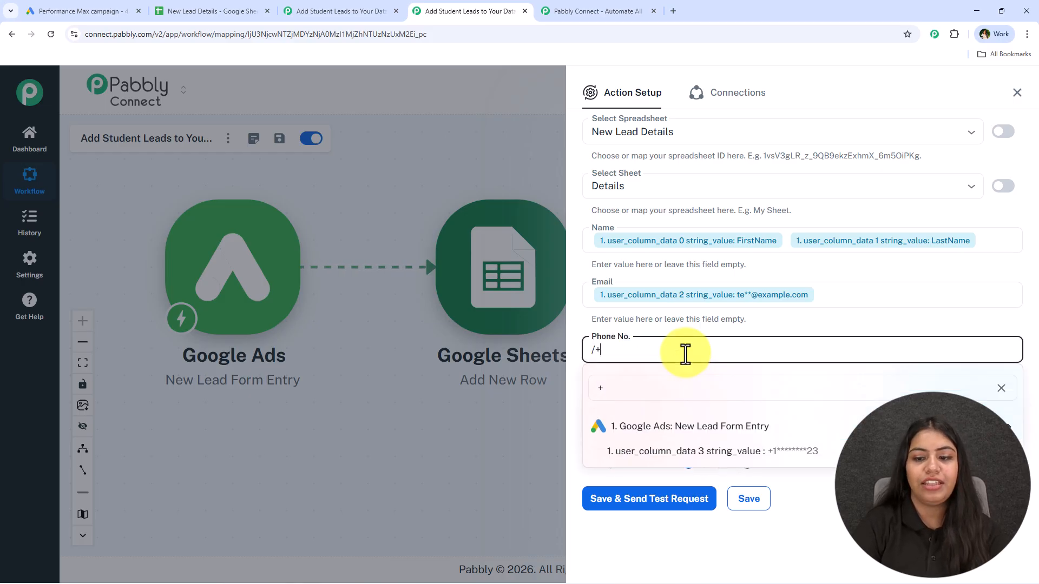
{"action": "left_click", "coordinate": [757, 454]}
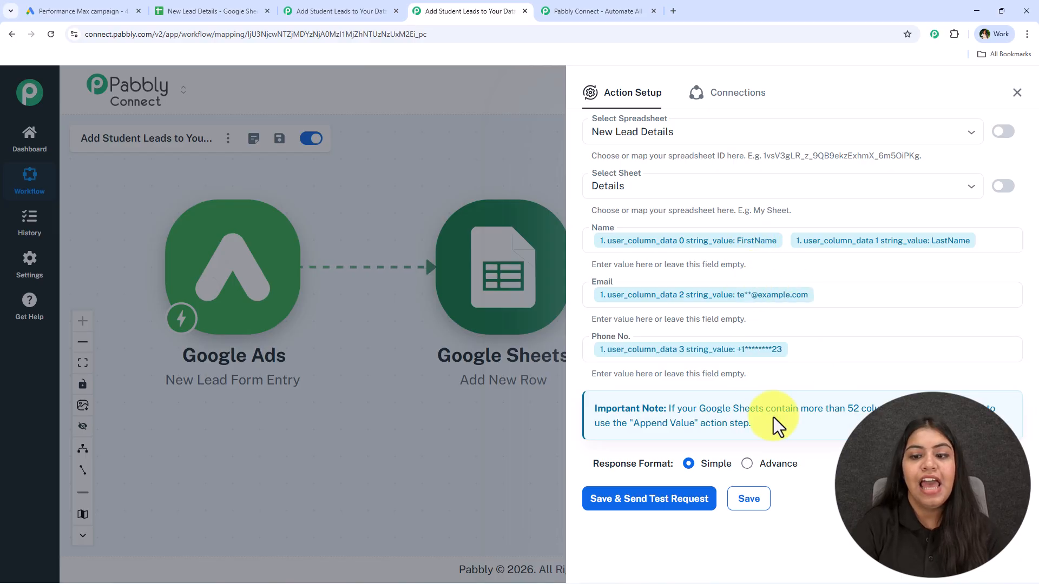
Save and send a test request, which adds a row at Details!A5:C5, then close the action setup
{"action": "left_click", "coordinate": [649, 498]}
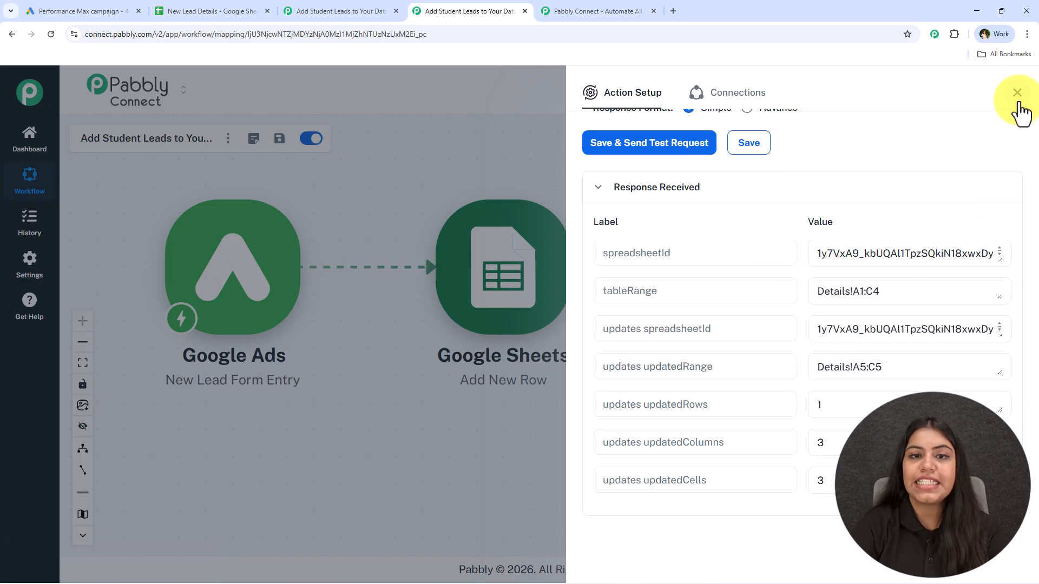
{"action": "left_click", "coordinate": [1018, 102]}
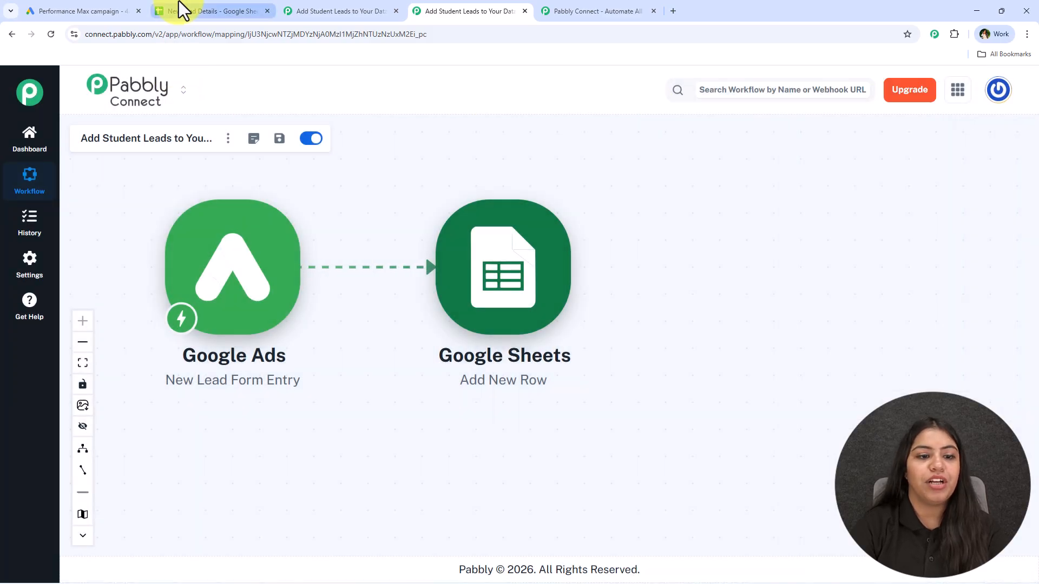
In New Lead Details, check the test lead's name, email and phone in cells A5:C5
{"action": "left_click", "coordinate": [180, 7]}
{"action": "left_click", "coordinate": [213, 309]}
{"action": "left_click", "coordinate": [628, 305], "text": "shift"}
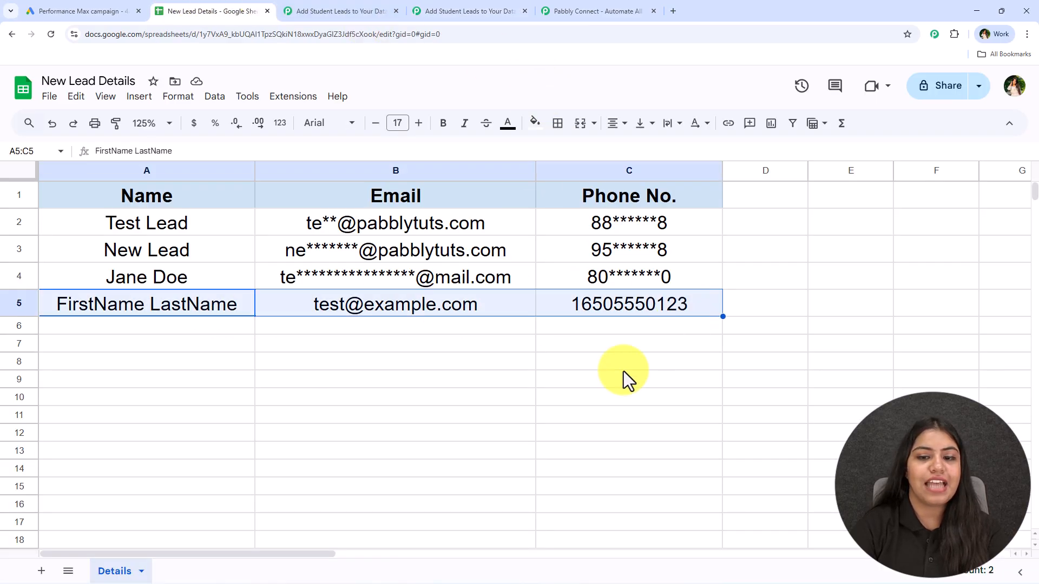
{"action": "left_click", "coordinate": [441, 472]}
{"action": "left_click", "coordinate": [249, 313]}
{"action": "left_click", "coordinate": [455, 309]}
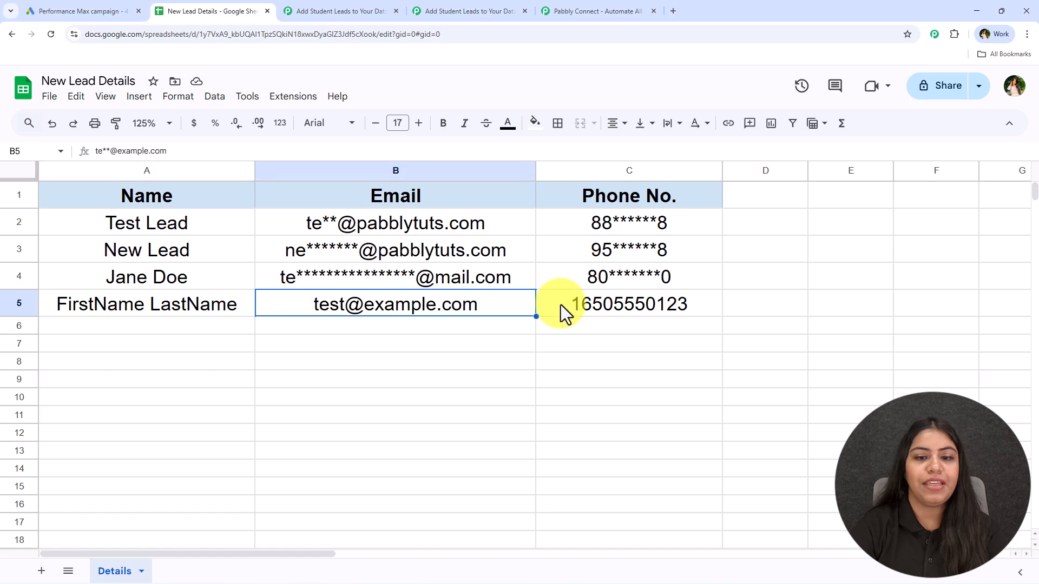
{"action": "left_click", "coordinate": [561, 304]}
{"action": "left_click", "coordinate": [229, 314]}
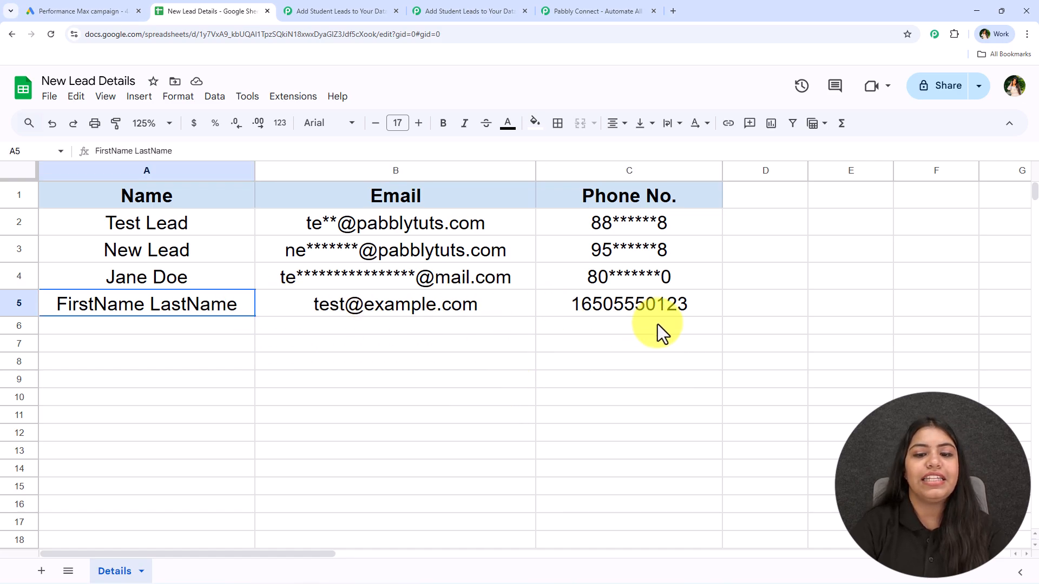
{"action": "left_click", "coordinate": [658, 323], "text": "shift"}
{"action": "left_click", "coordinate": [600, 416]}
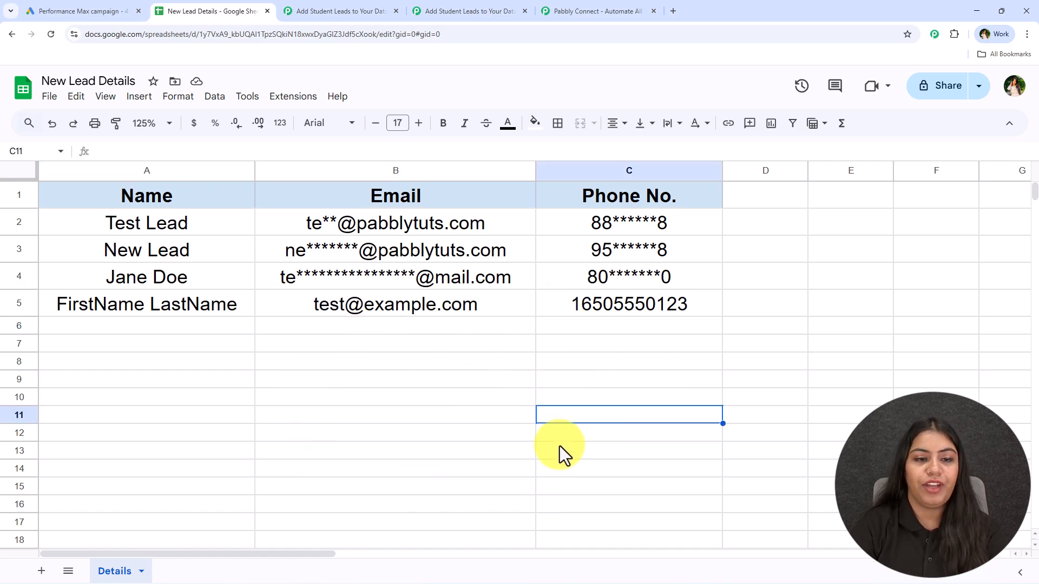
Back in Pabbly Connect, rearrange the Google Ads and Google Sheets steps on the workflow canvas
{"action": "left_click", "coordinate": [463, 11]}
{"action": "left_click_drag", "start_coordinate": [348, 236], "coordinate": [376, 277]}
{"action": "left_click_drag", "start_coordinate": [314, 314], "coordinate": [262, 277]}
{"action": "left_click_drag", "start_coordinate": [574, 302], "coordinate": [615, 286]}
Switch between the Google Ads, New Lead Details and Pabbly tabs, ending on the workflow
{"action": "left_click", "coordinate": [66, 11]}
{"action": "left_click", "coordinate": [181, 10]}
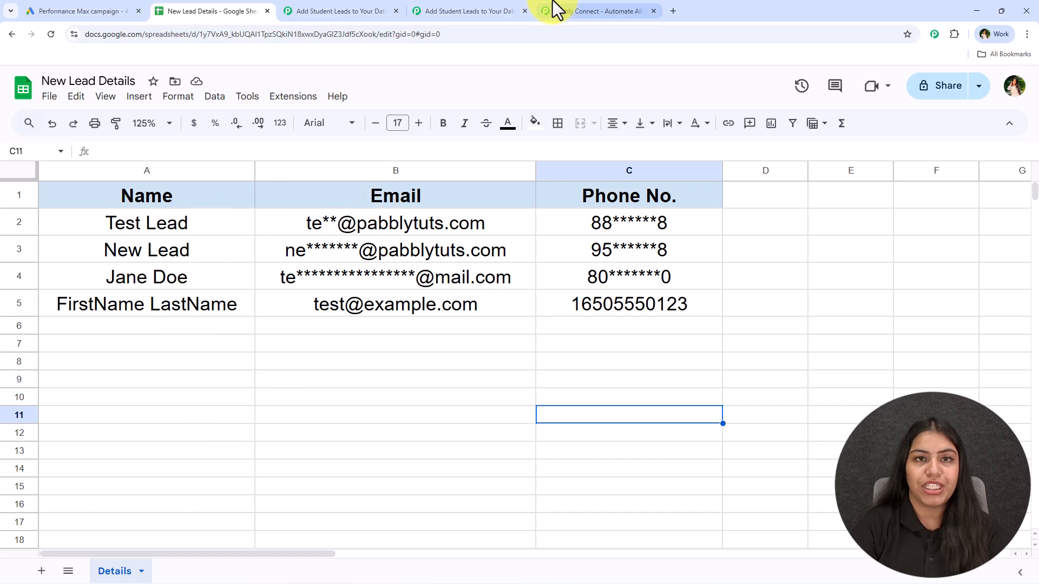
{"action": "left_click", "coordinate": [471, 10]}
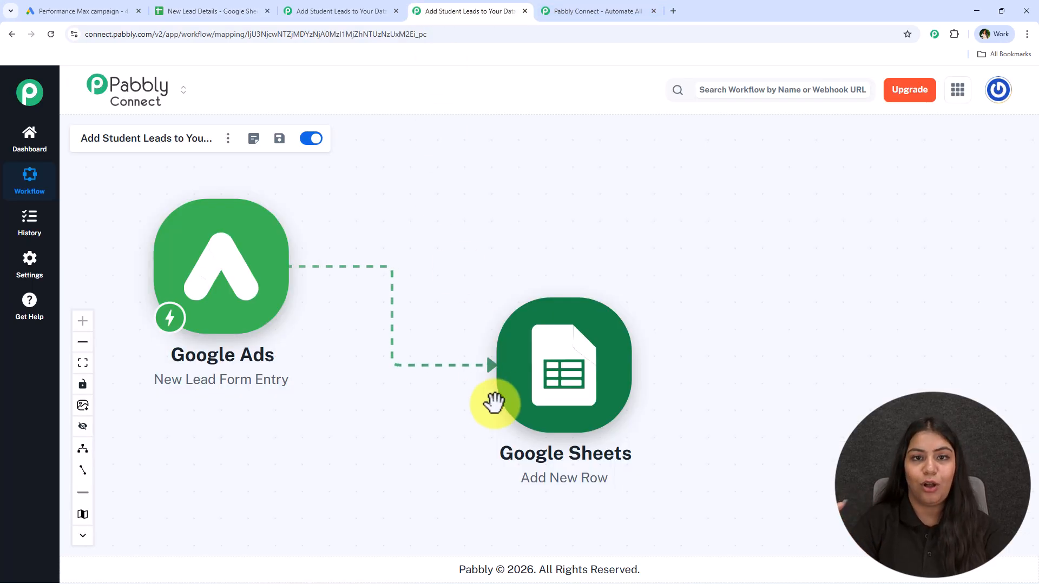
{"action": "left_click", "coordinate": [200, 11]}
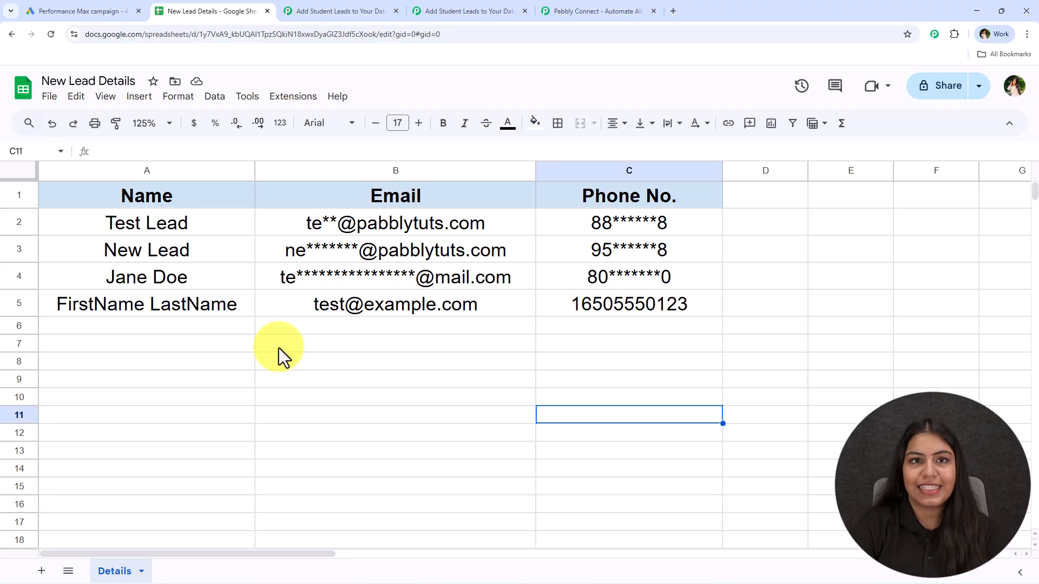
{"action": "left_click", "coordinate": [462, 7]}
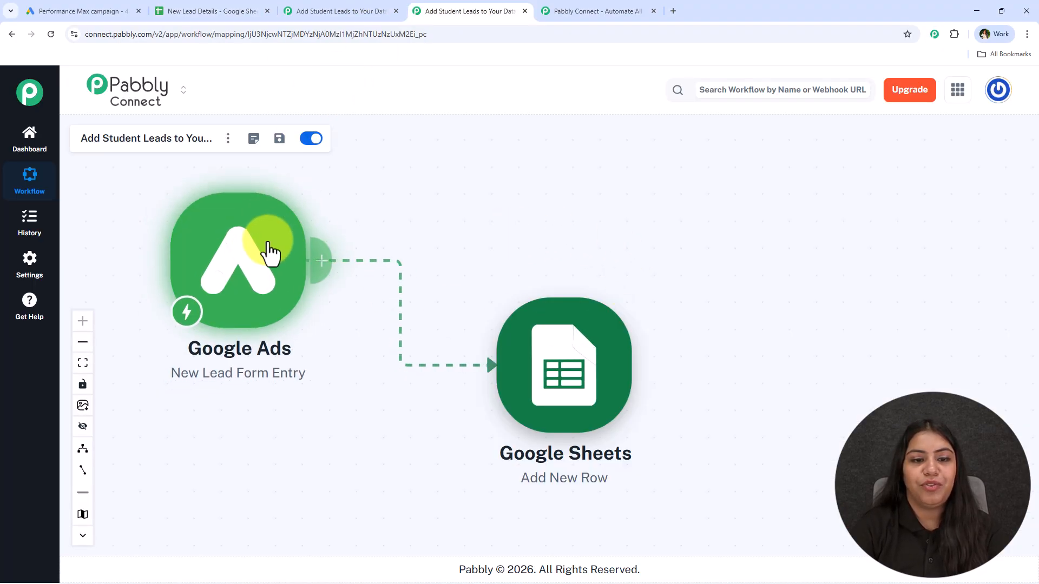